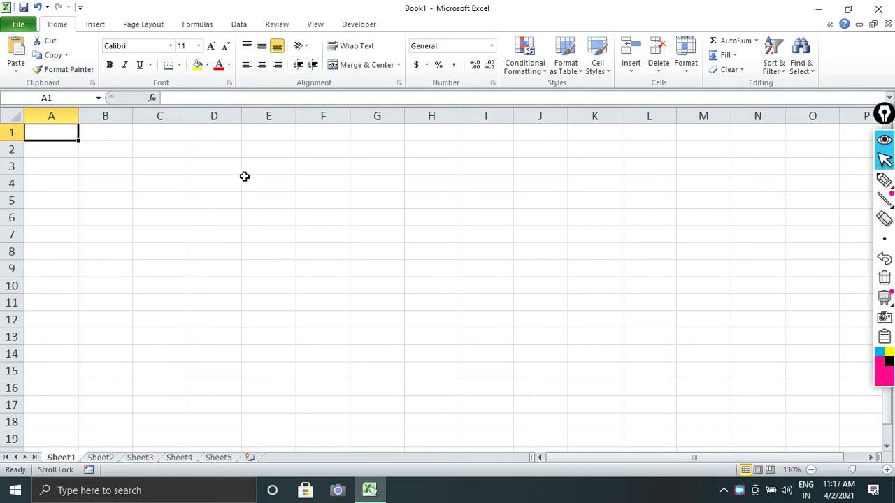
Switch the ribbon of the blank Book1 workbook to the Formulas tab.
click(188, 28)
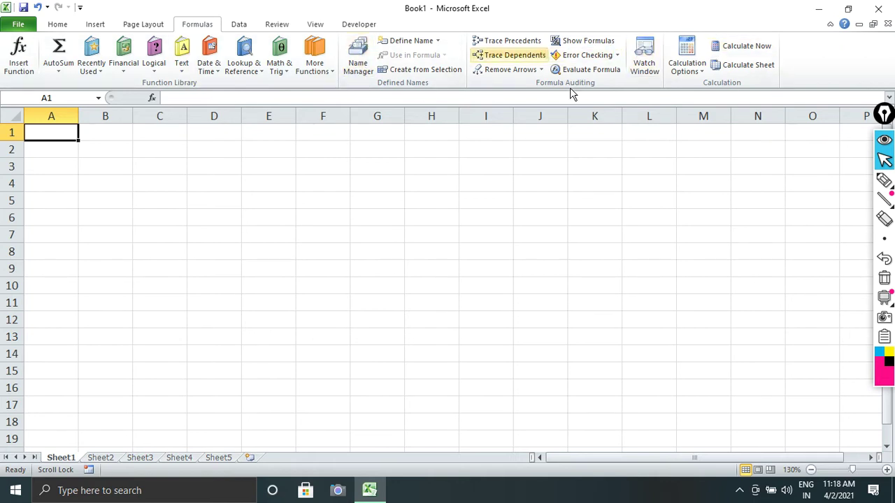
click(885, 180)
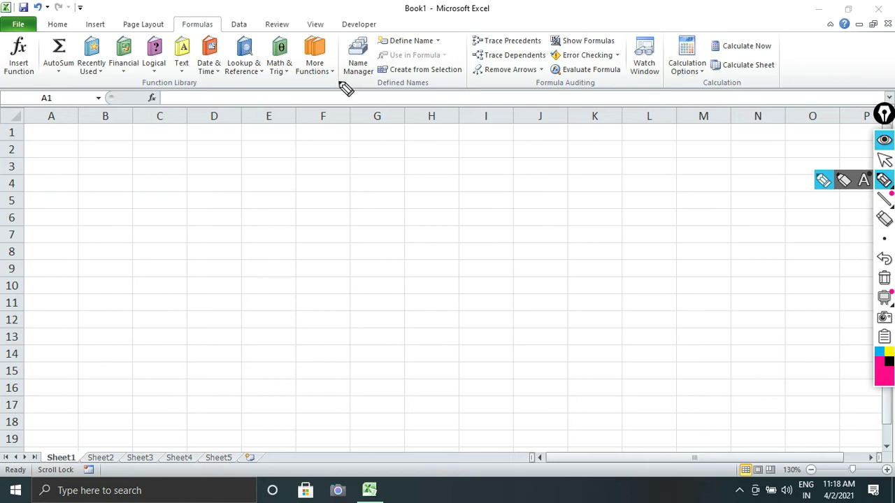
drag(339, 83, 445, 85)
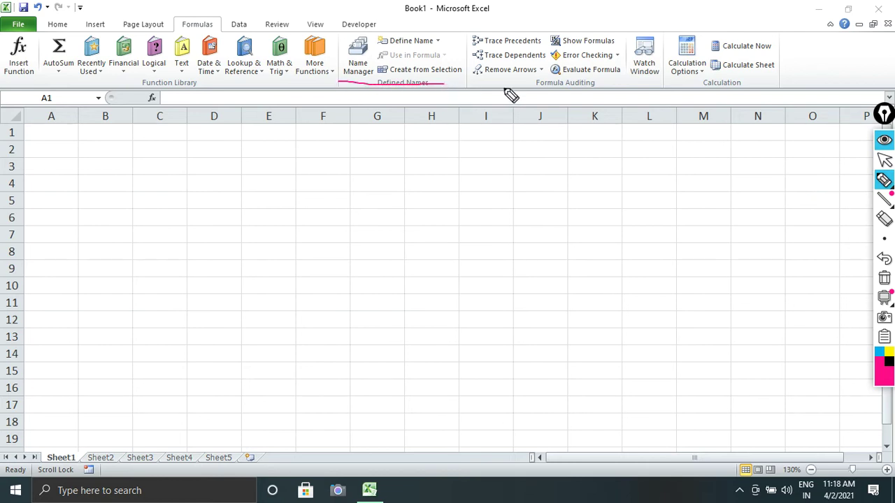
drag(511, 96, 602, 101)
drag(671, 89, 772, 89)
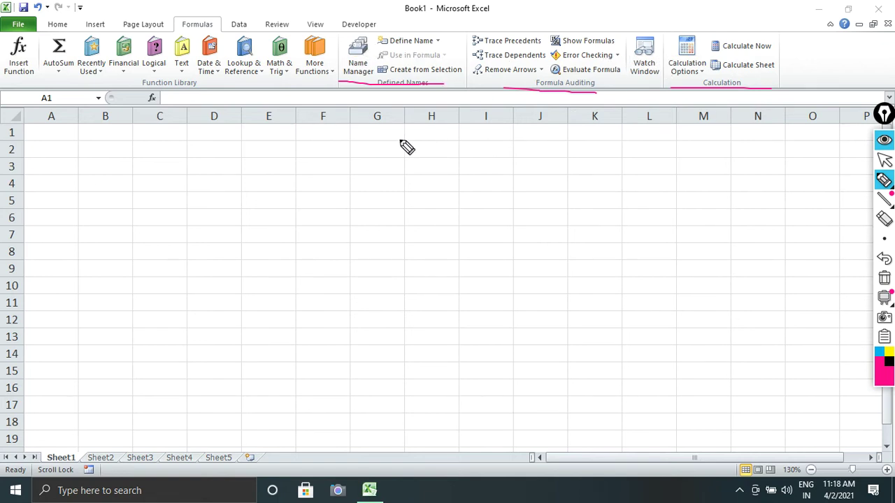
key(ctrl+Delete)
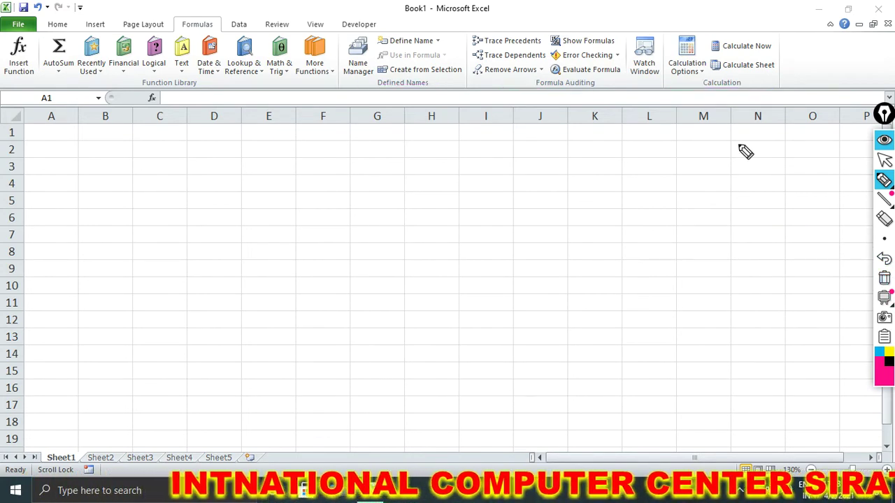
click(884, 160)
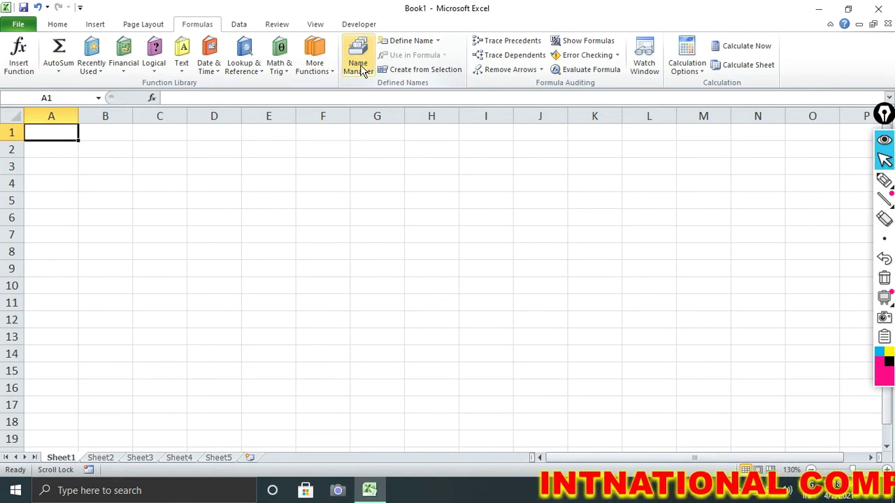
key(Down)
key(Down)
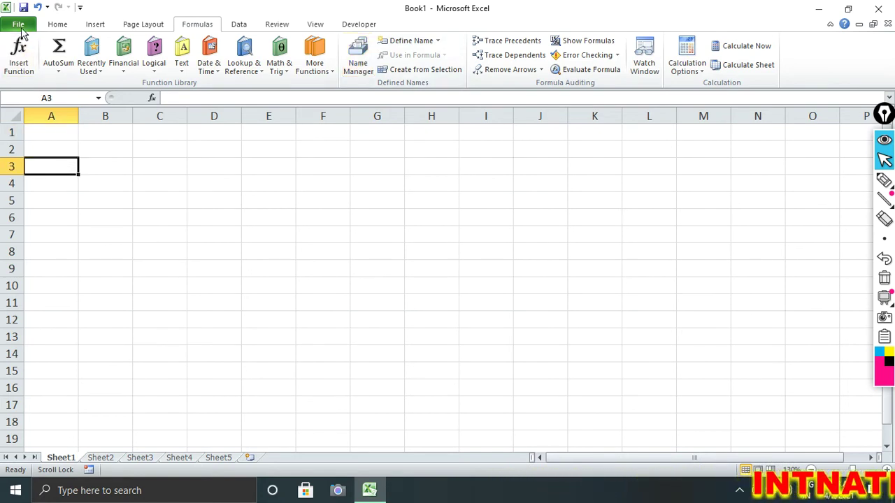
Open '4 - Vlookup 15 Examples Practice File.xlsx' from recent workbooks and show its 10 - R-Lookup Index Match sheet.
click(18, 25)
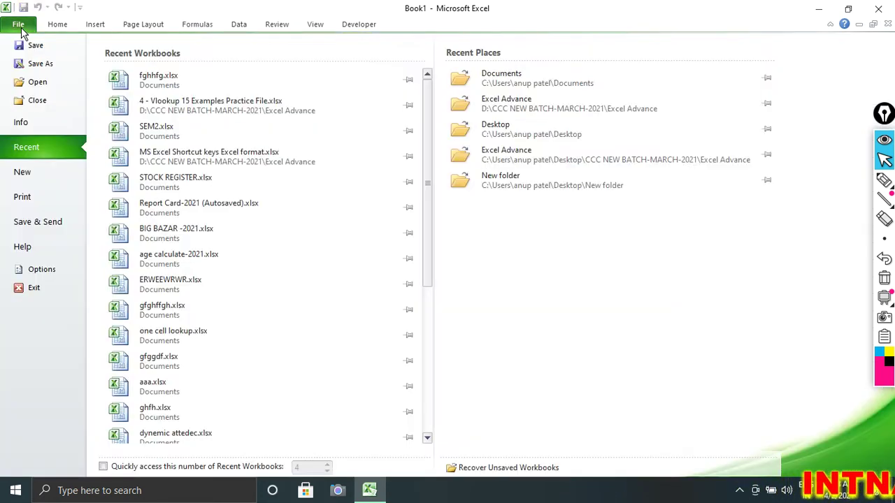
click(181, 115)
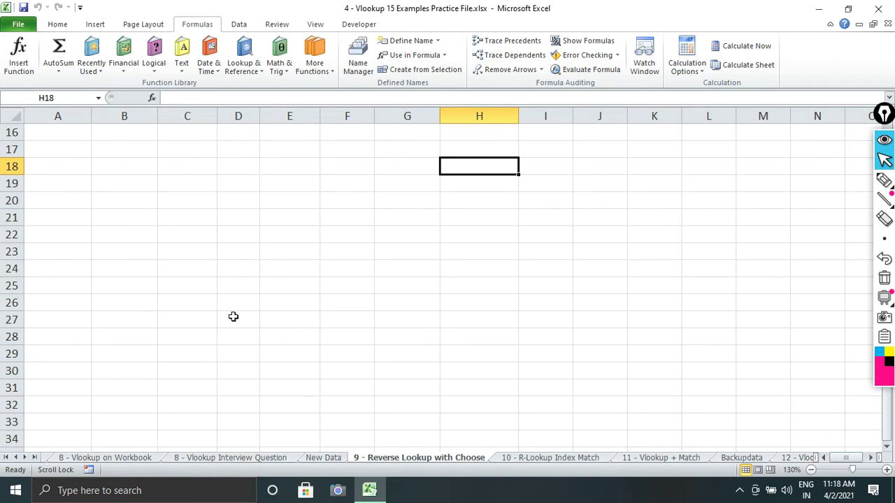
click(541, 457)
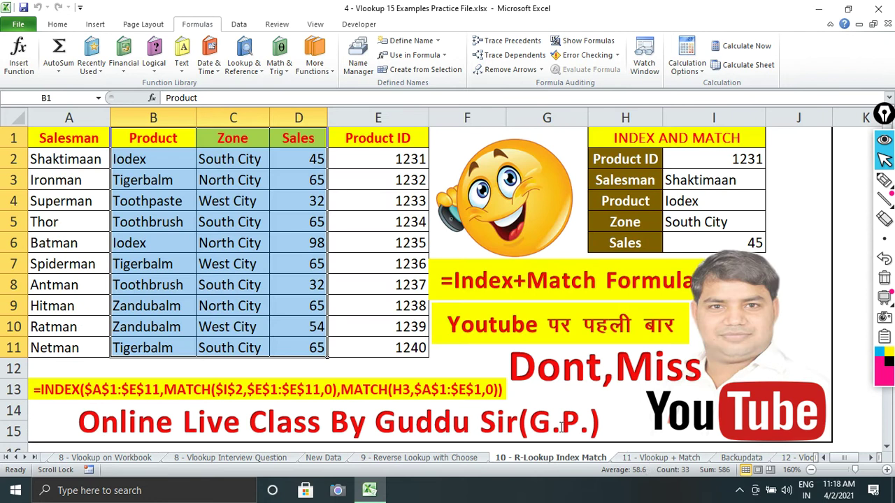
Switch to the Backupdata sheet and select month cells F4, B4, E3 and E4.
click(661, 458)
click(741, 458)
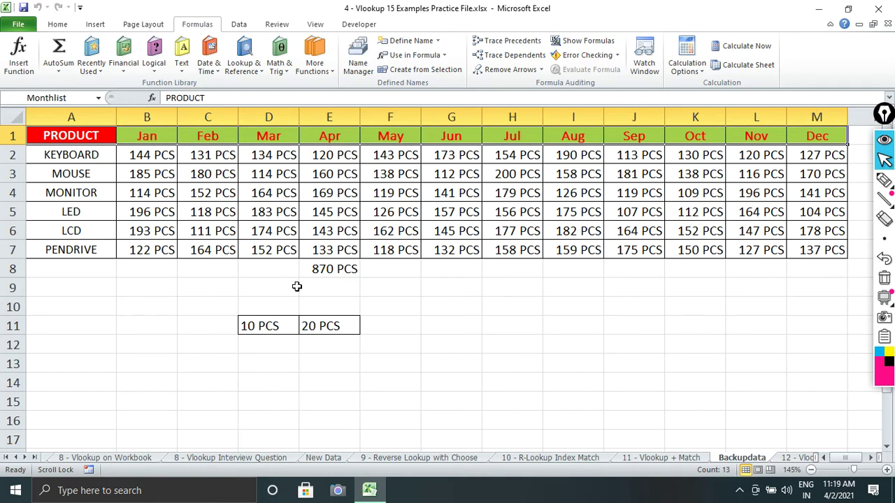
click(371, 193)
scroll(385, 212, down, 4)
scroll(384, 212, up, 4)
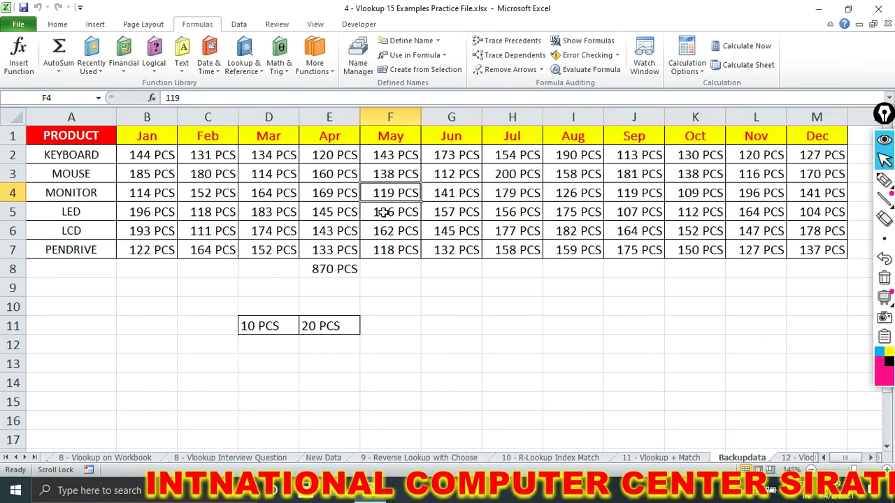
click(126, 193)
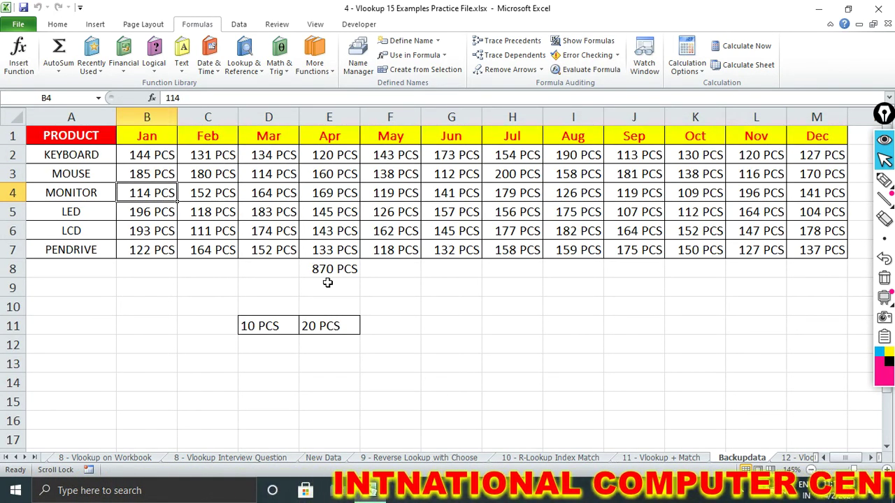
click(316, 174)
click(320, 194)
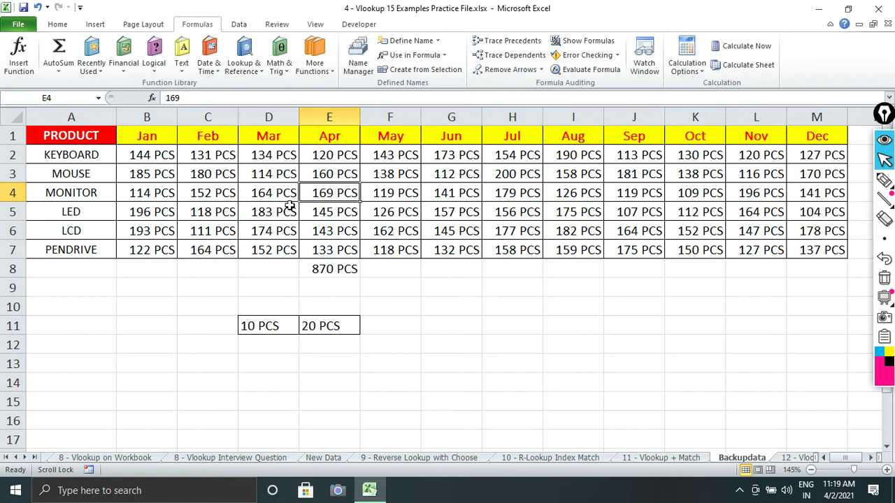
click(317, 175)
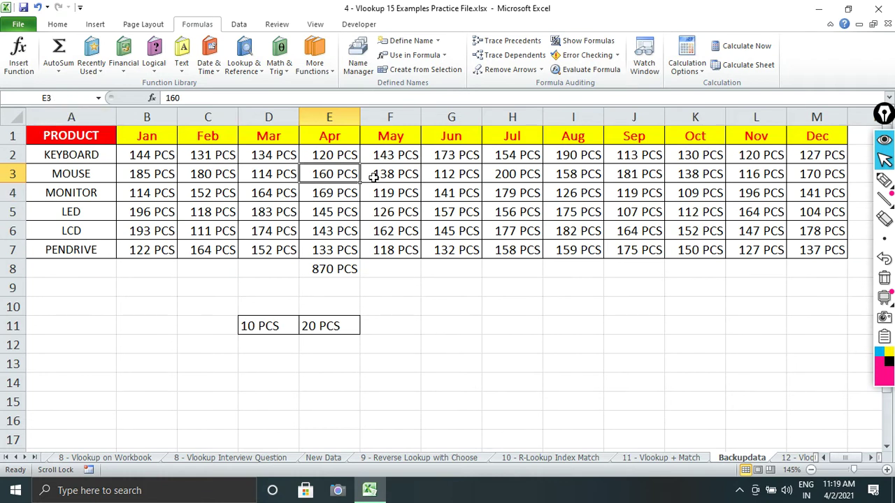
click(432, 293)
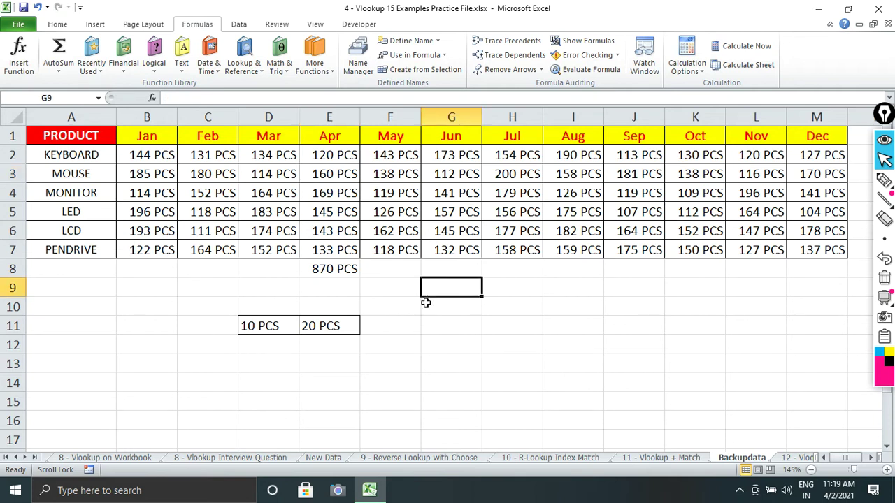
text(=F)
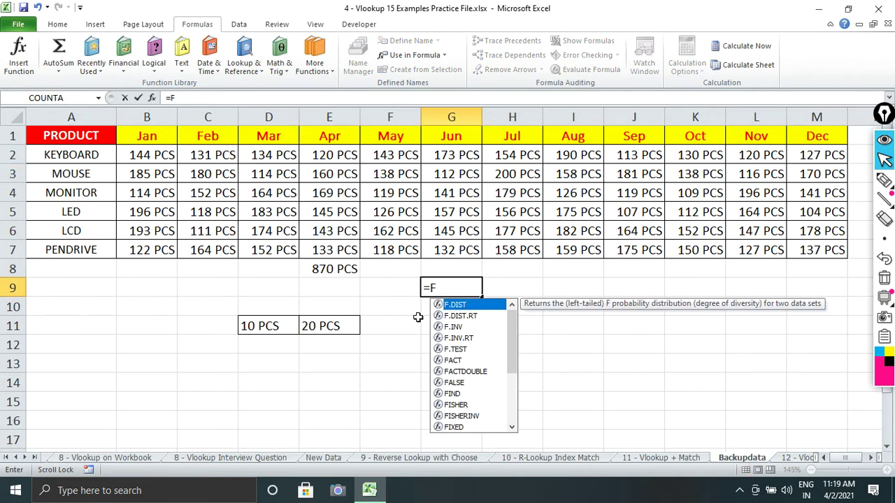
key(BackSpace)
text(E4)
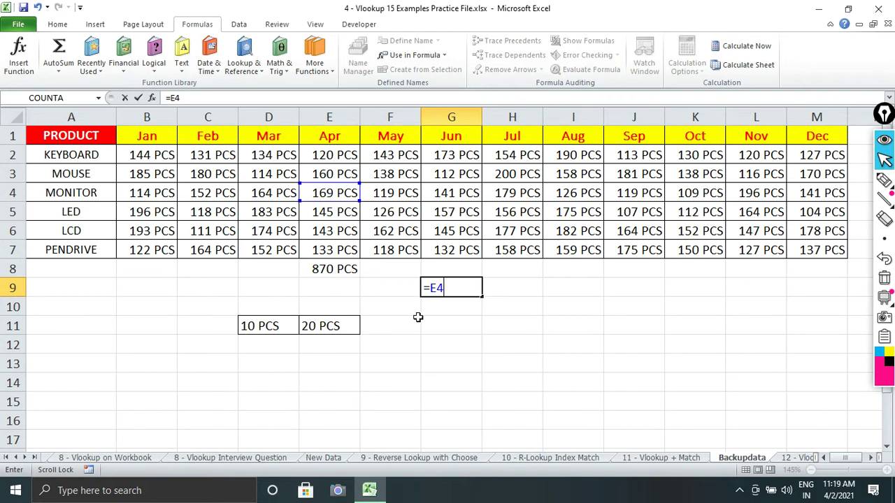
text(+E)
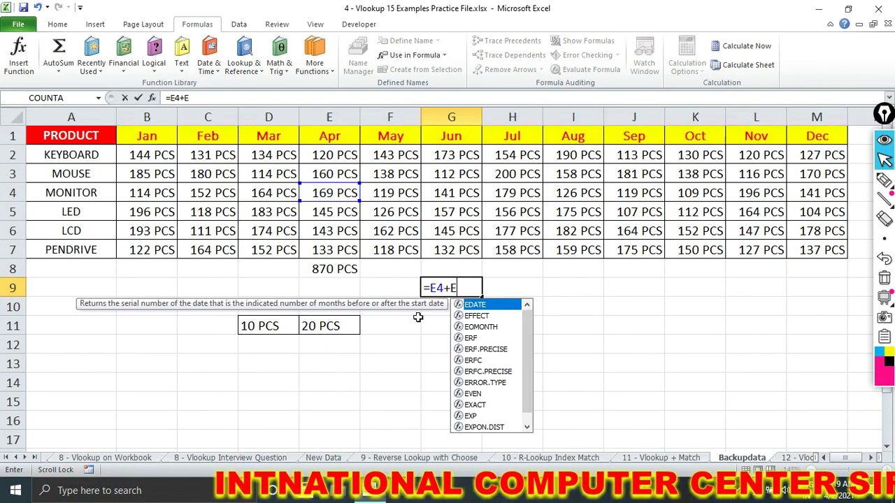
text(5)
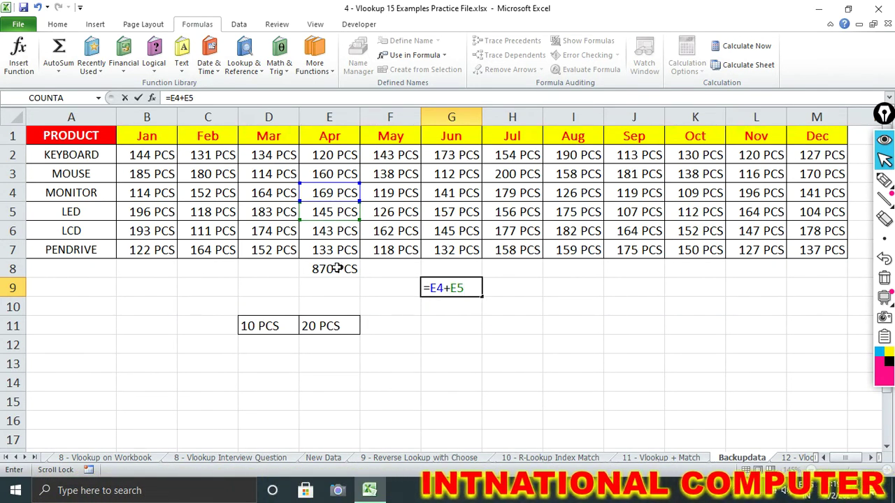
click(440, 301)
click(439, 295)
key(Delete)
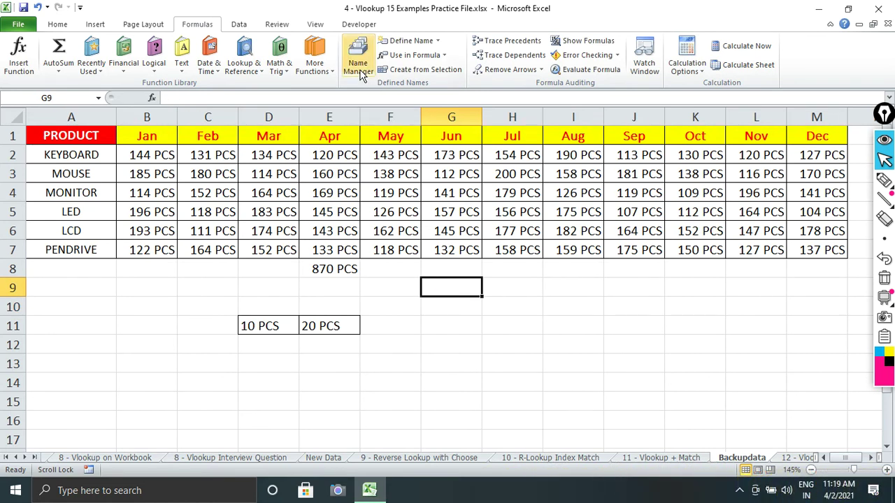
Define the name KEYBOARD for cell B2 through Name Manager.
click(240, 192)
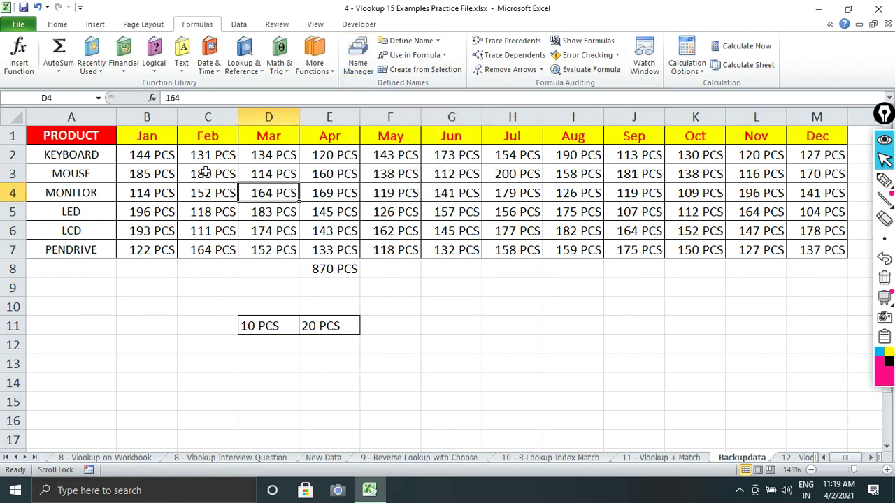
click(151, 158)
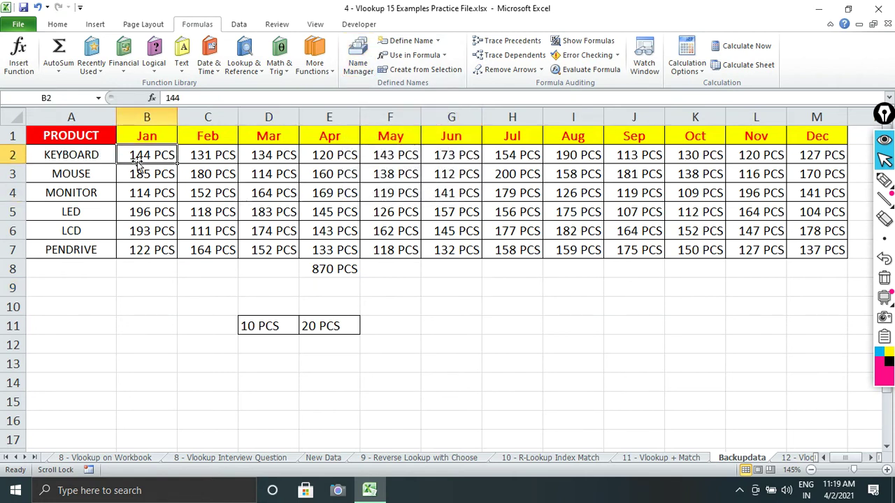
click(355, 64)
click(274, 128)
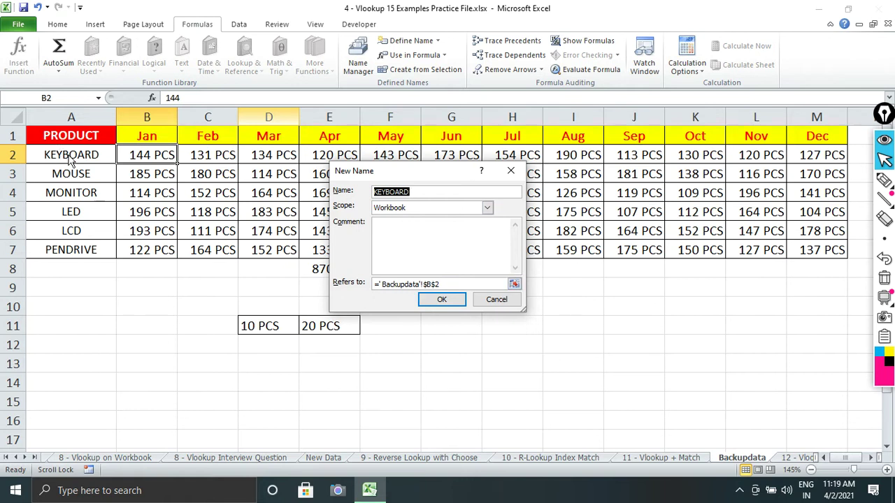
click(440, 301)
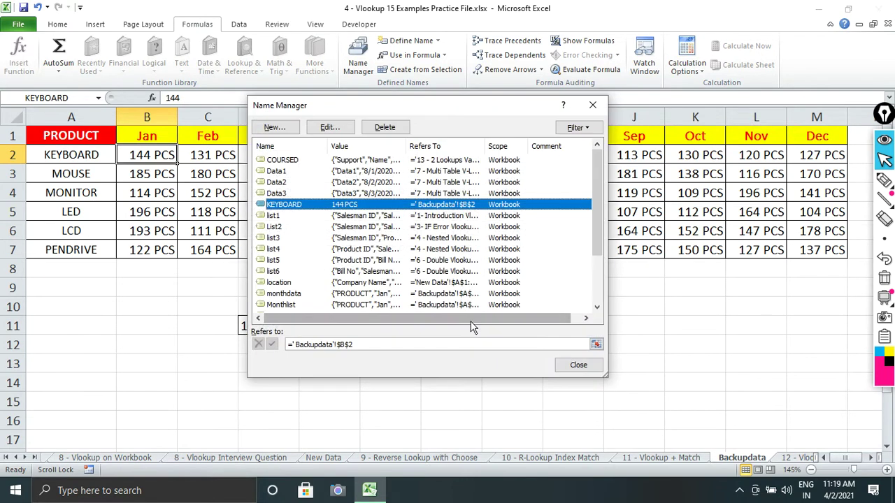
click(573, 365)
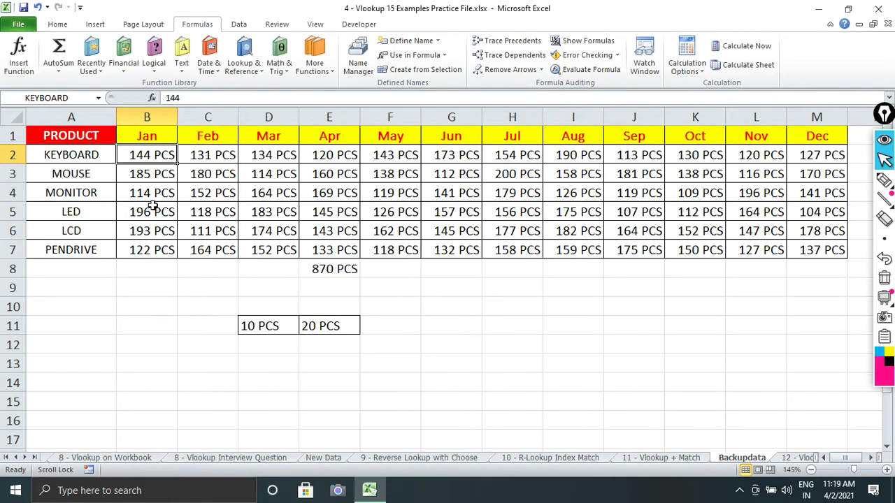
Define the name LED for cell B5 using Ctrl+F3 and Define Name.
click(143, 212)
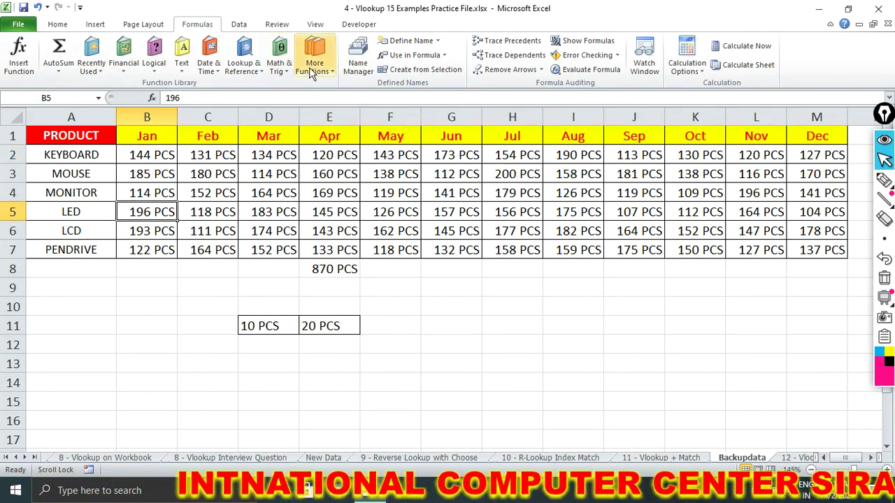
key(ctrl+F3)
key(Escape)
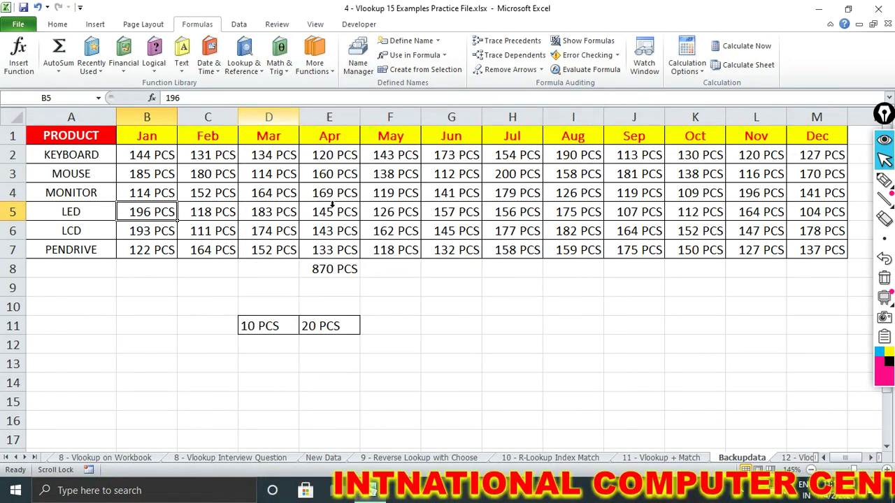
key(alt+m)
key(m)
key(d)
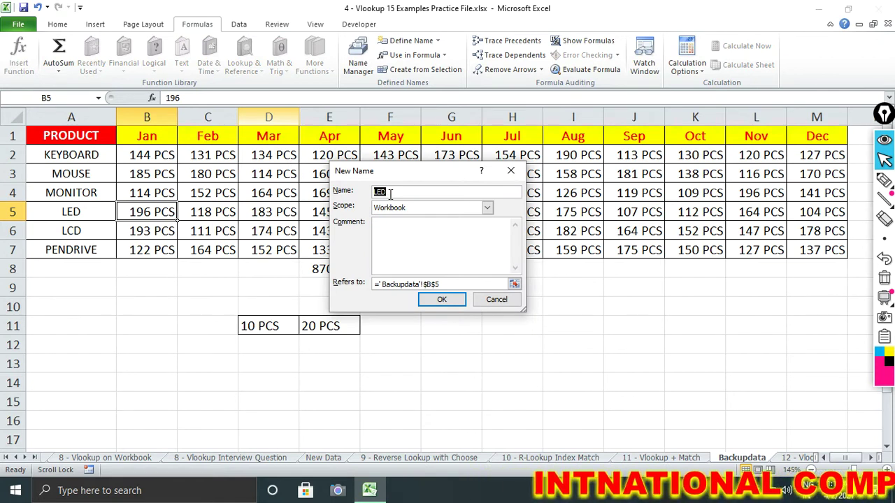
click(441, 299)
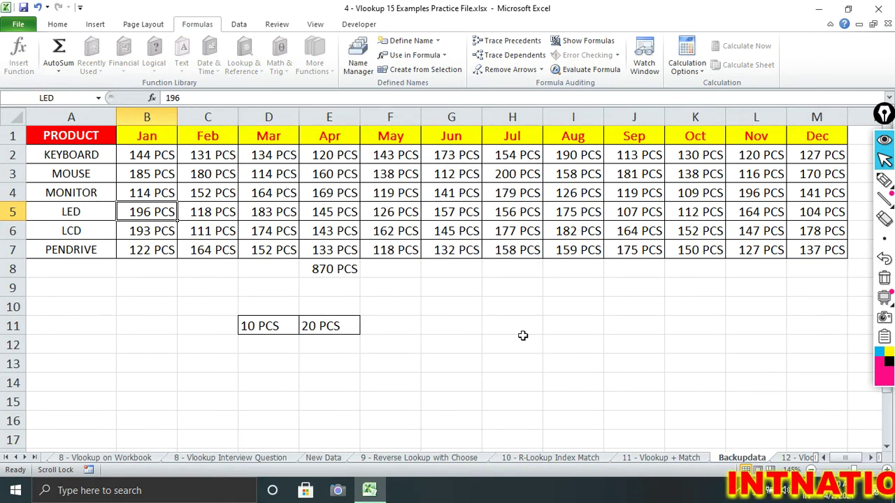
key(ctrl+F3)
click(579, 365)
Enter =KEYBOARD+LED in G11 with name autocomplete, giving 340.
click(470, 331)
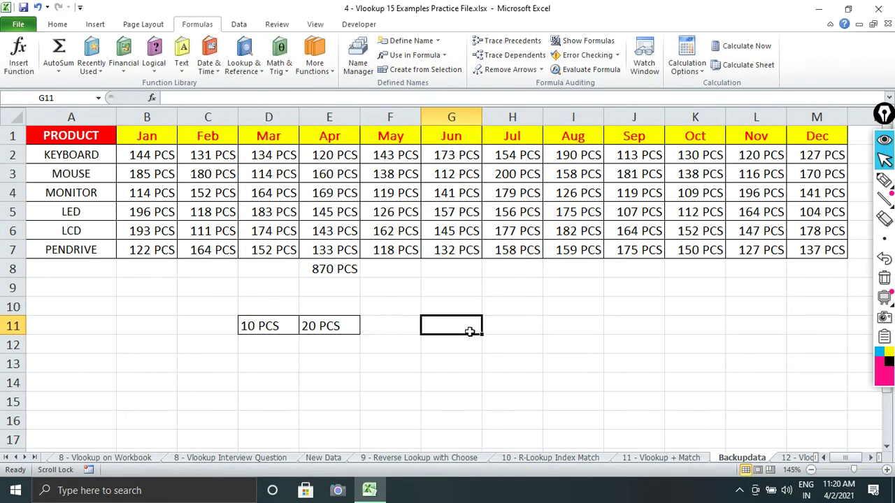
text(=)
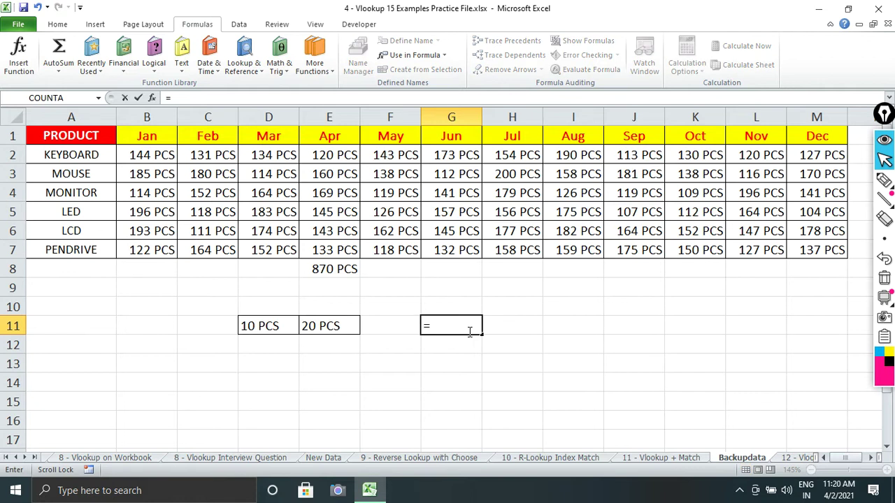
text(KEY)
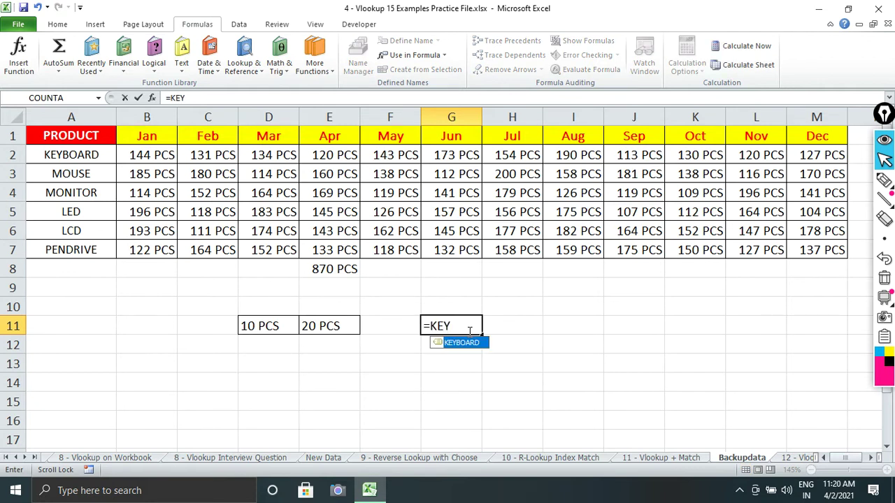
key(Tab)
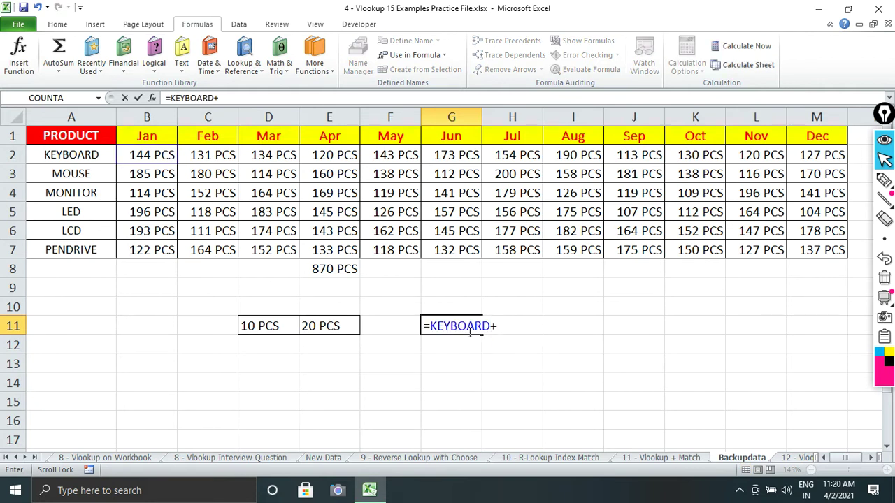
text(LED)
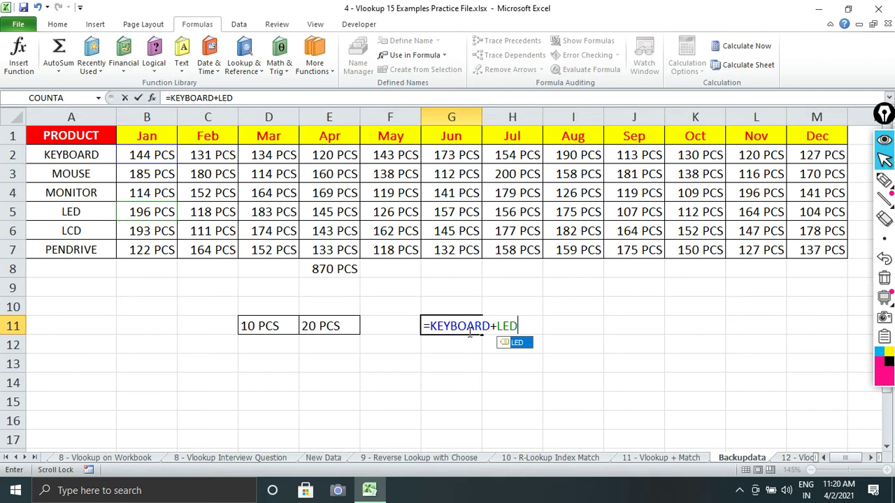
key(Return)
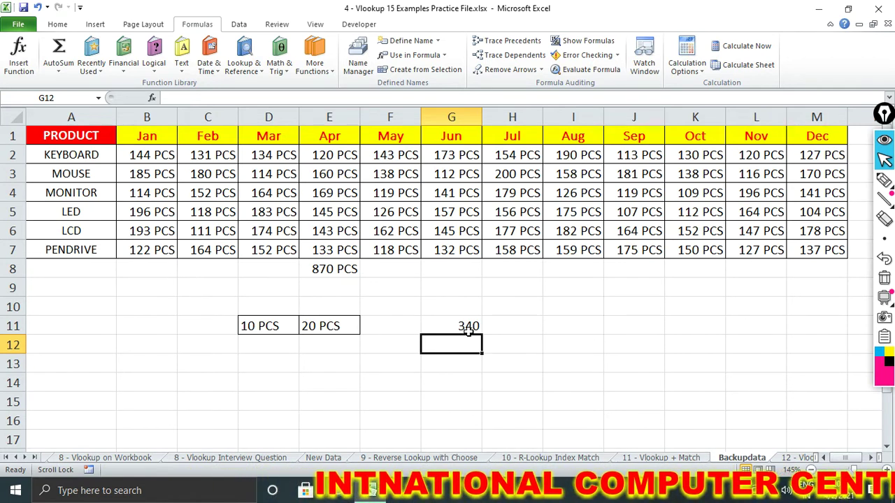
click(477, 327)
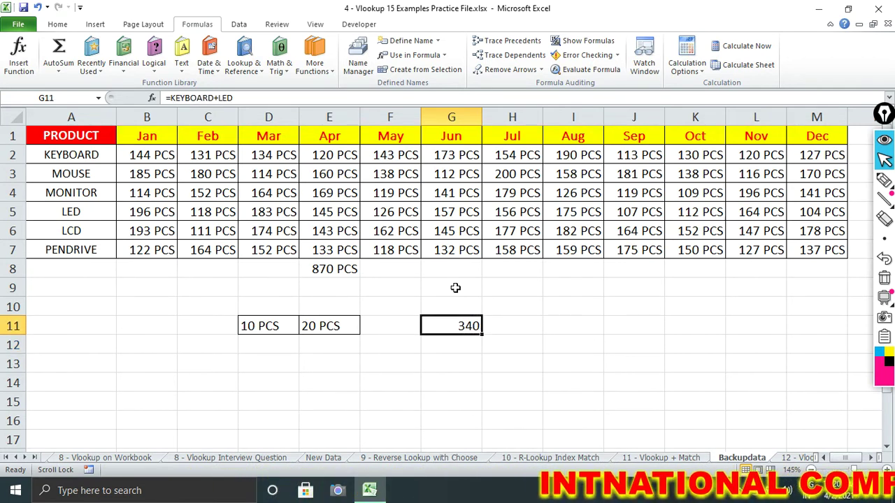
click(357, 63)
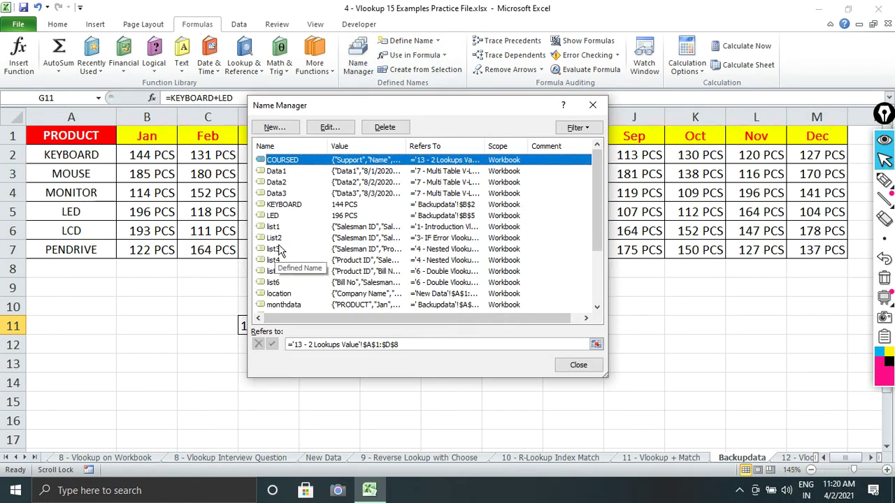
key(Down)
key(Down)
key(Down)
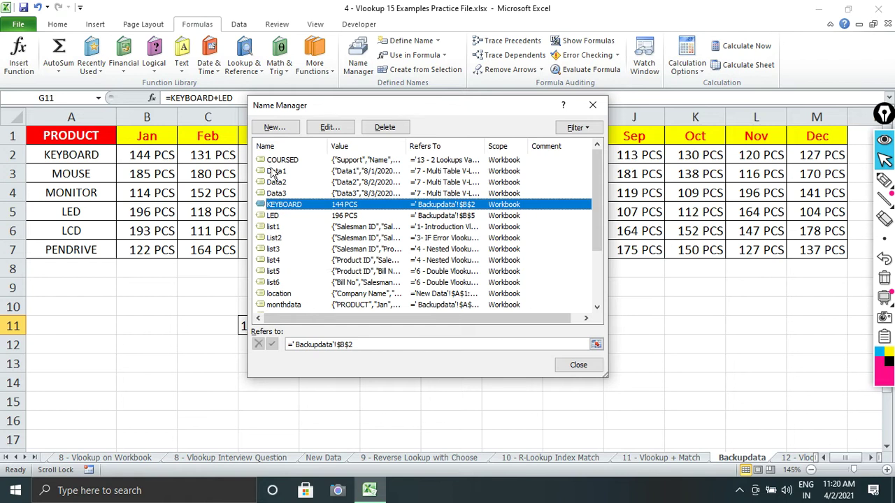
click(322, 128)
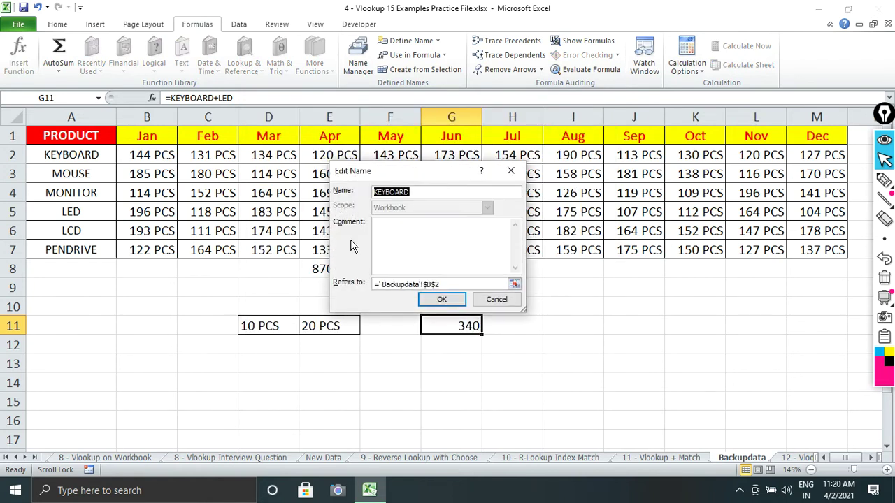
click(497, 300)
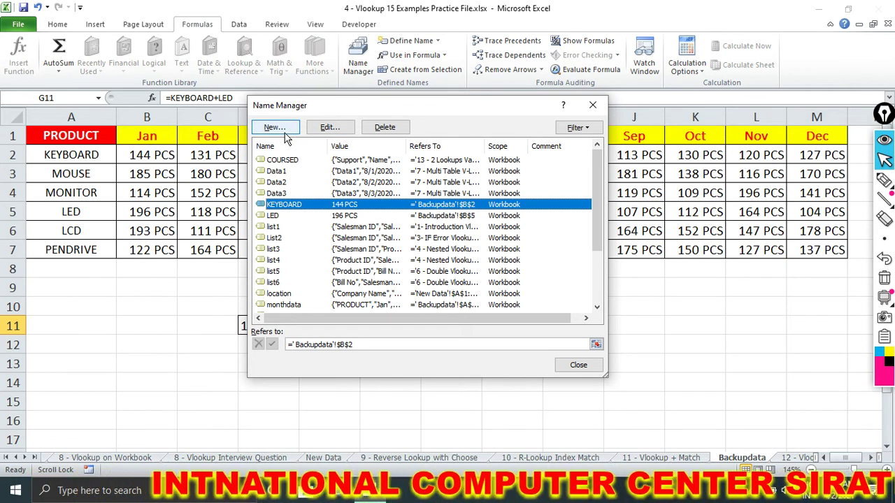
click(592, 105)
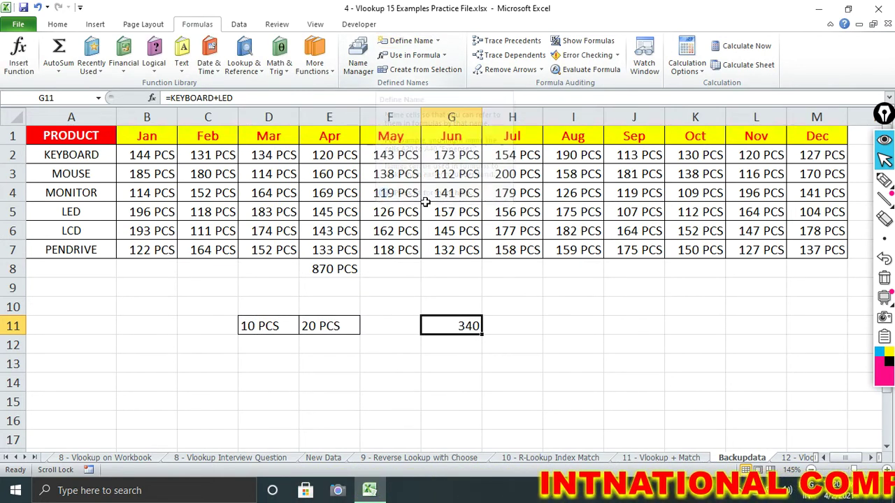
click(448, 203)
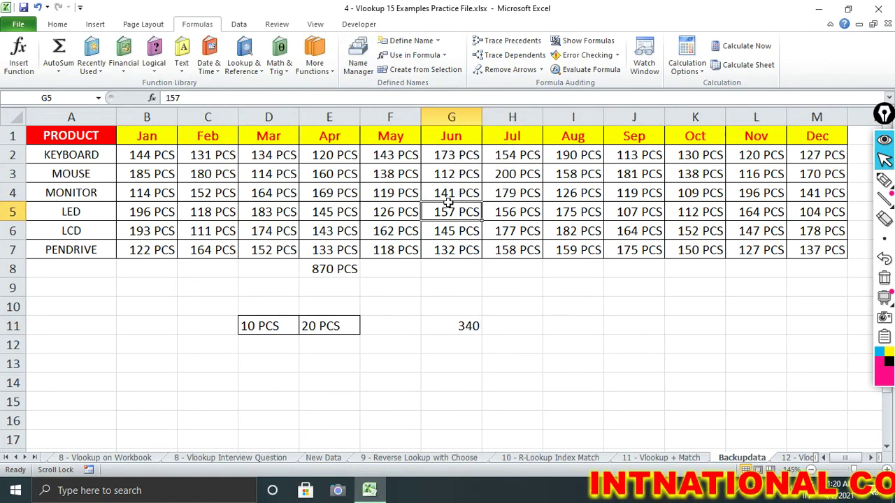
Name cell G5 'A', confirm it in Name Manager, and start a new name for I11.
click(412, 42)
text(A)
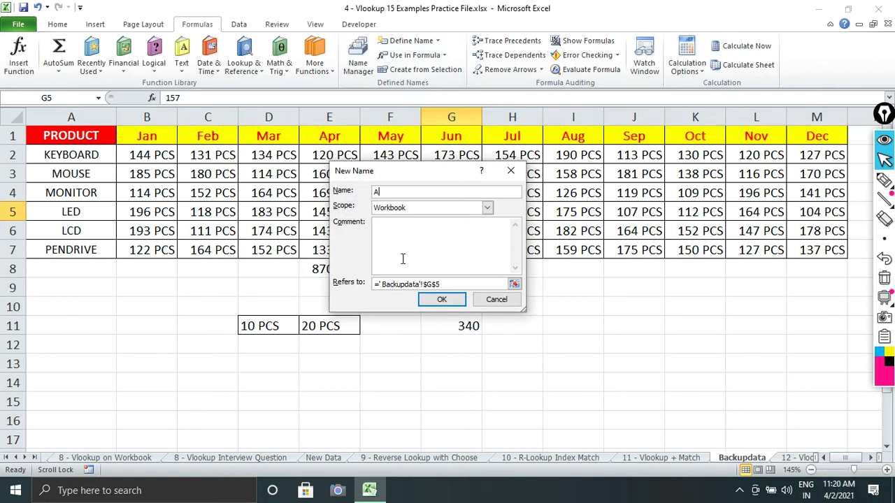
click(442, 299)
click(532, 329)
key(Right)
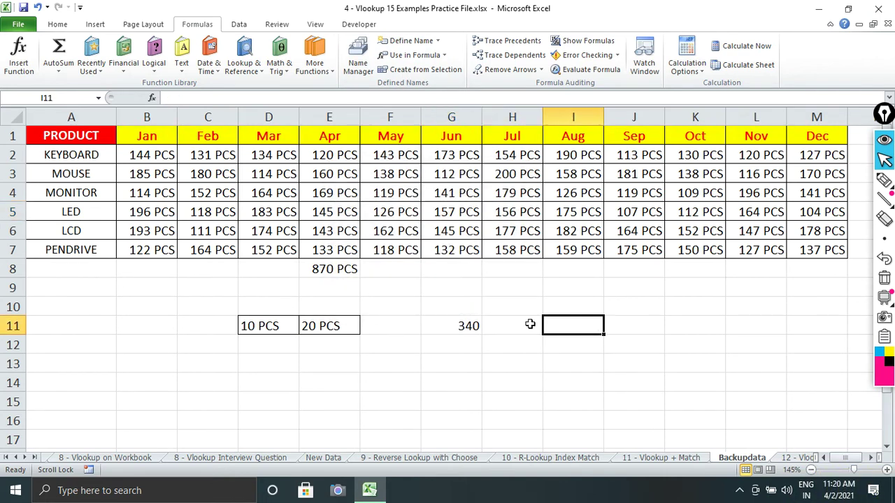
click(357, 68)
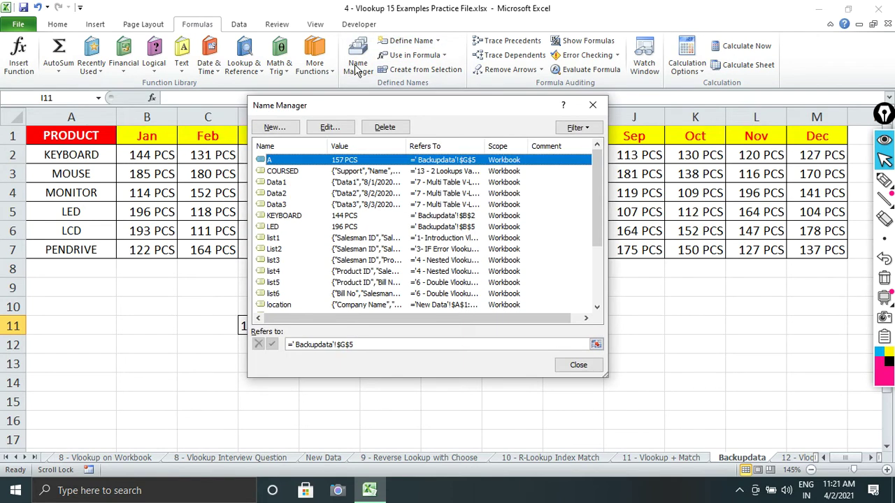
click(592, 104)
click(412, 40)
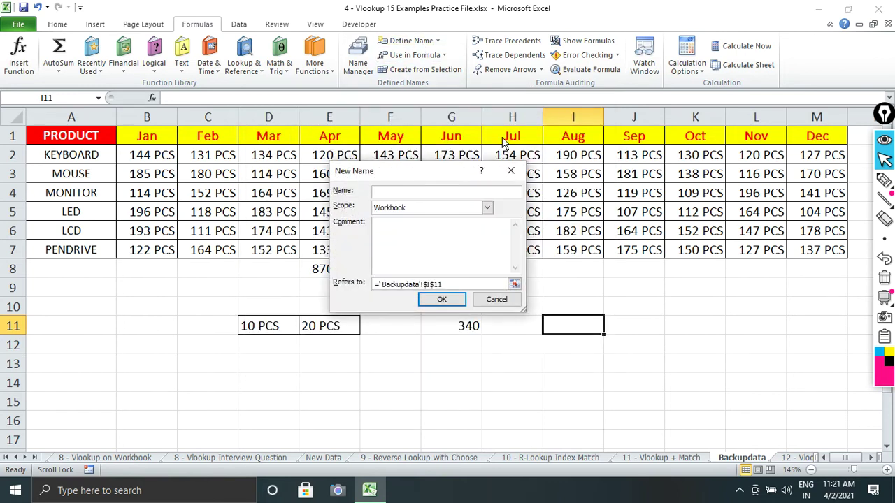
Cancel the I11 name, open Apply Names, select ProductT, then cancel without applying.
click(511, 171)
click(437, 40)
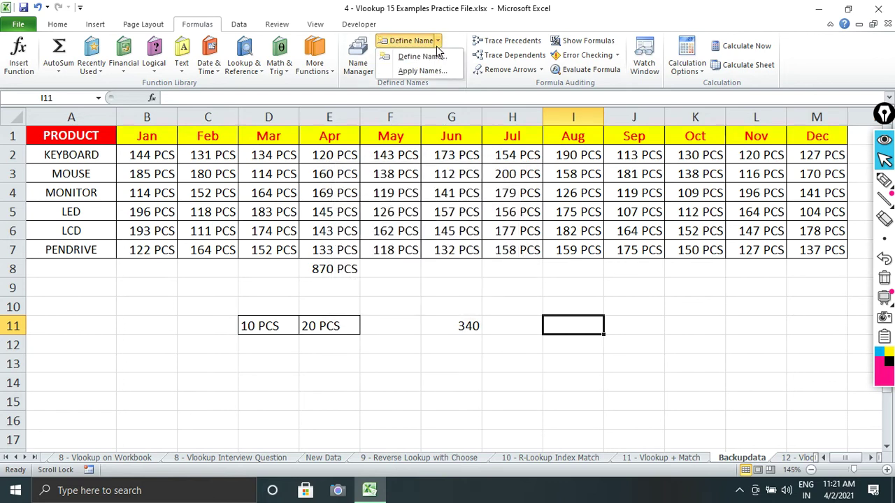
click(414, 70)
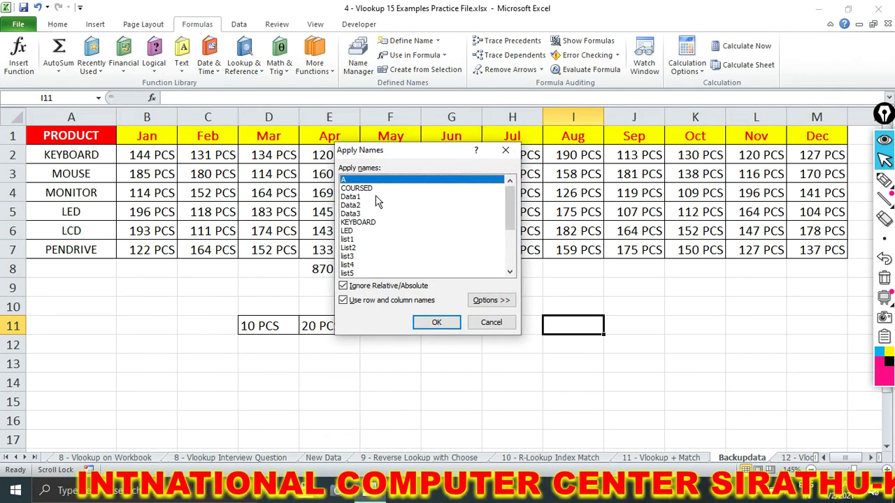
drag(399, 153, 384, 110)
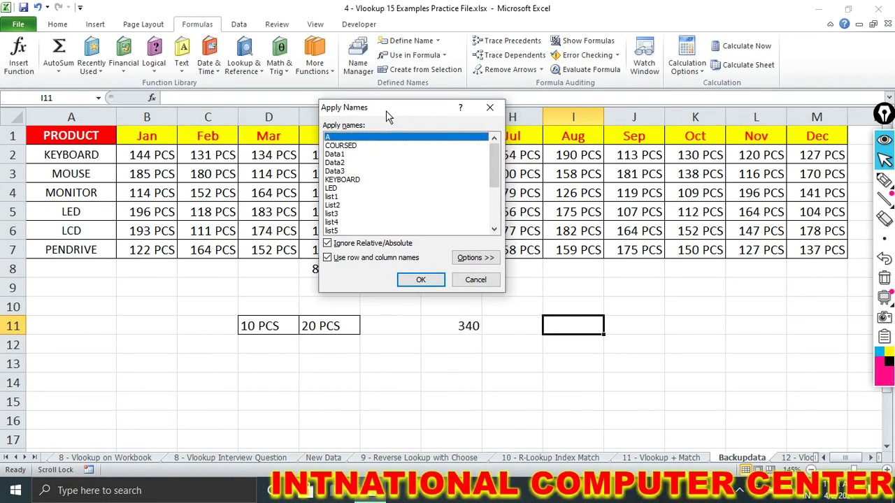
mouse_move(495, 162)
mouse_down()
mouse_move(495, 223)
mouse_move(496, 144)
mouse_move(487, 224)
mouse_up()
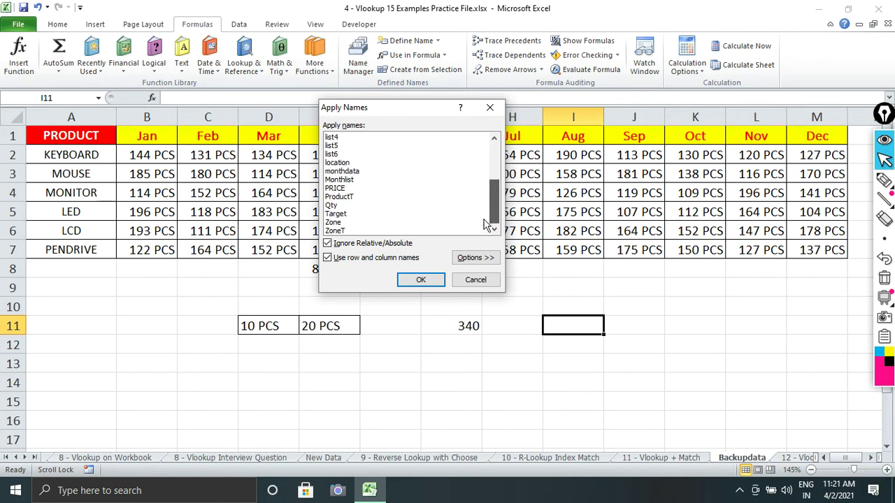
click(339, 198)
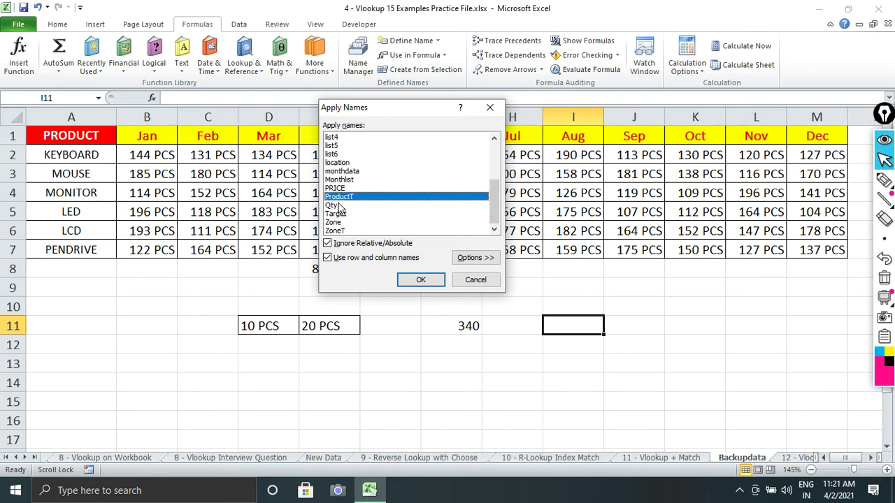
click(467, 281)
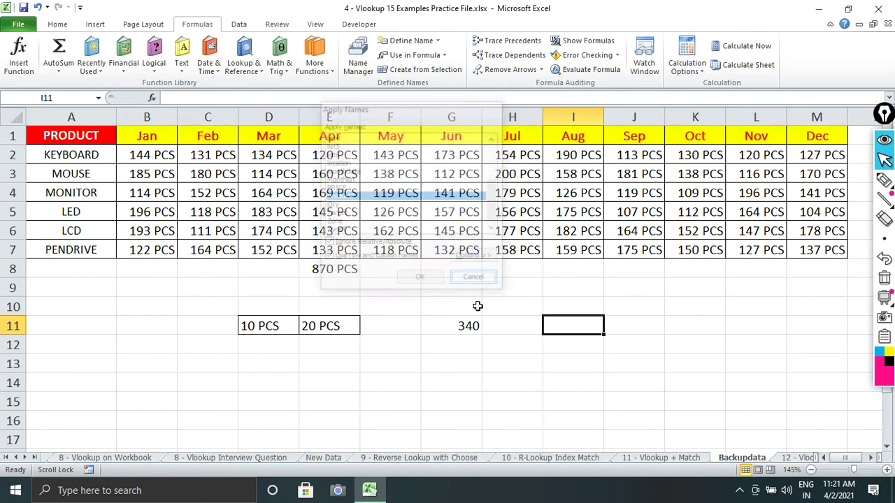
Select E15 and open the Paste Name dialog from Use in Formula.
click(428, 56)
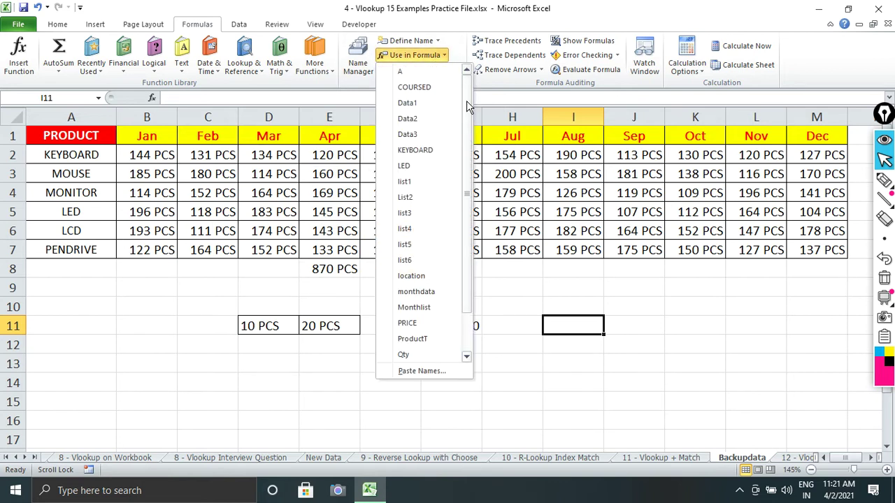
drag(467, 100, 466, 203)
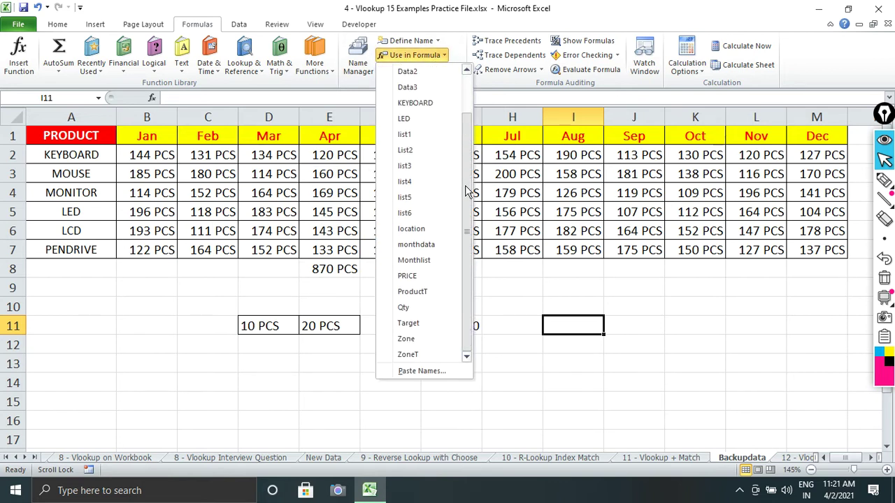
click(336, 382)
scroll(336, 351, down, 4)
click(315, 181)
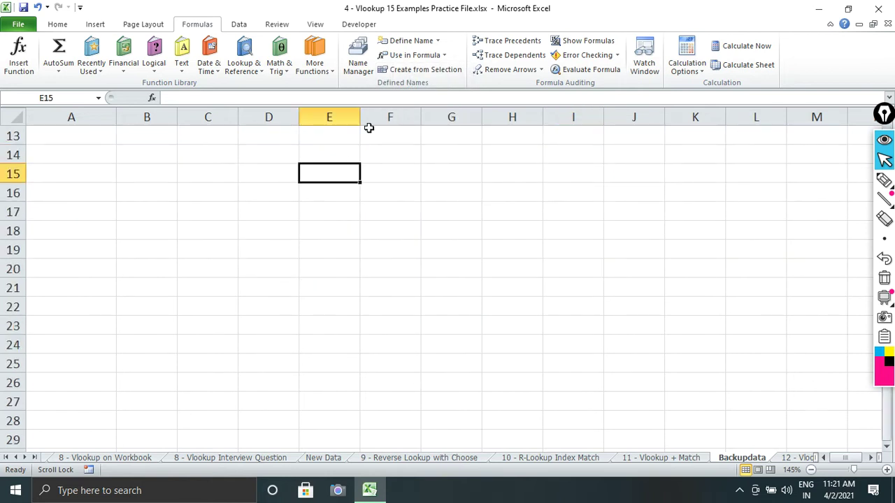
click(433, 56)
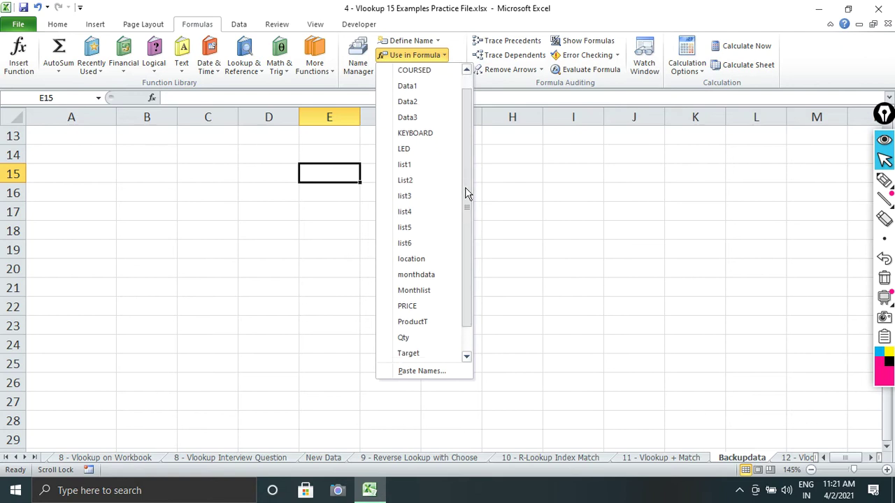
drag(473, 189, 468, 148)
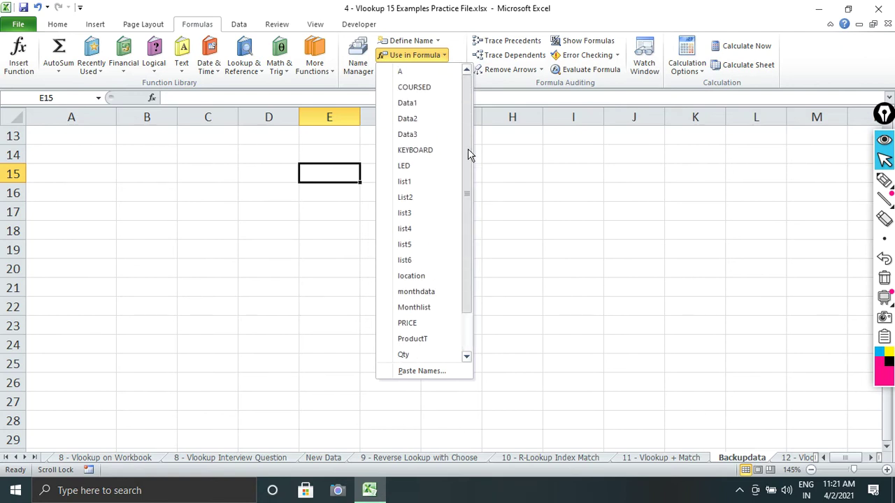
click(423, 372)
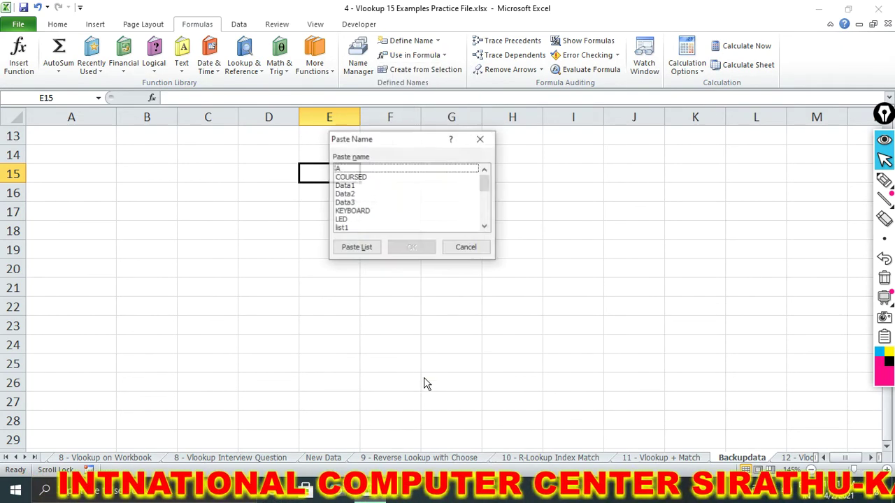
click(358, 249)
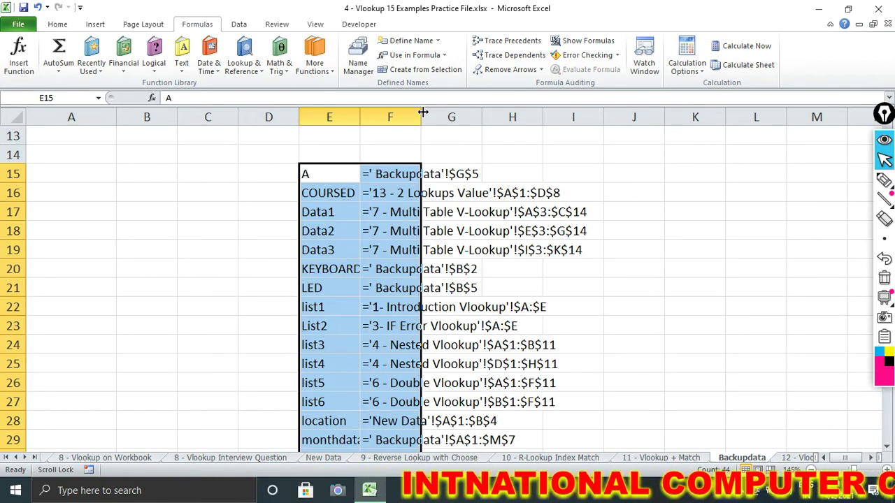
drag(420, 114, 617, 117)
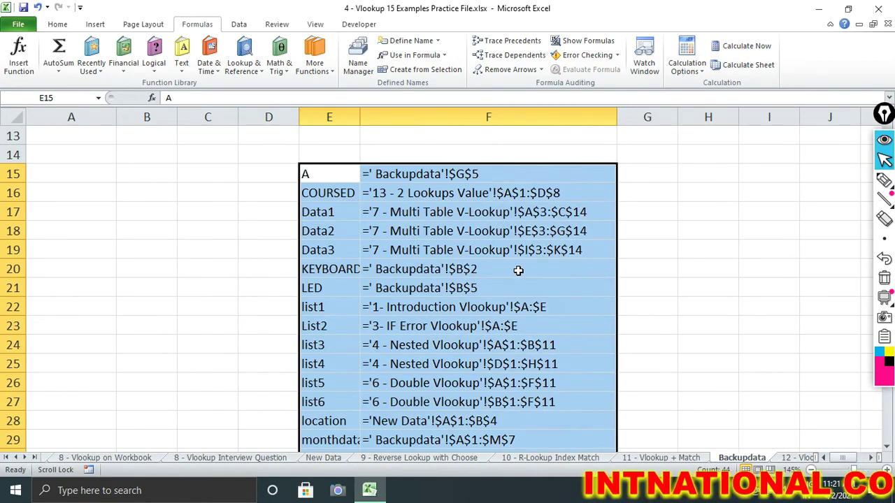
scroll(518, 273, down, 5)
scroll(518, 273, up, 2)
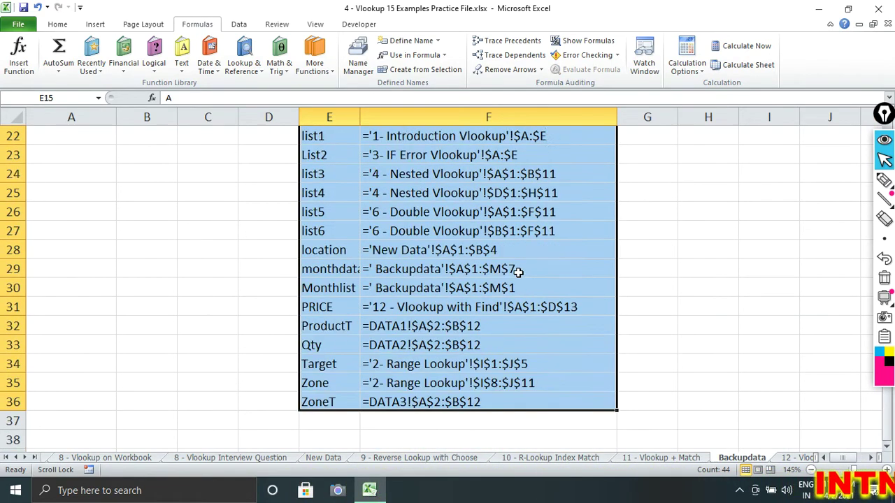
scroll(518, 273, up, 1)
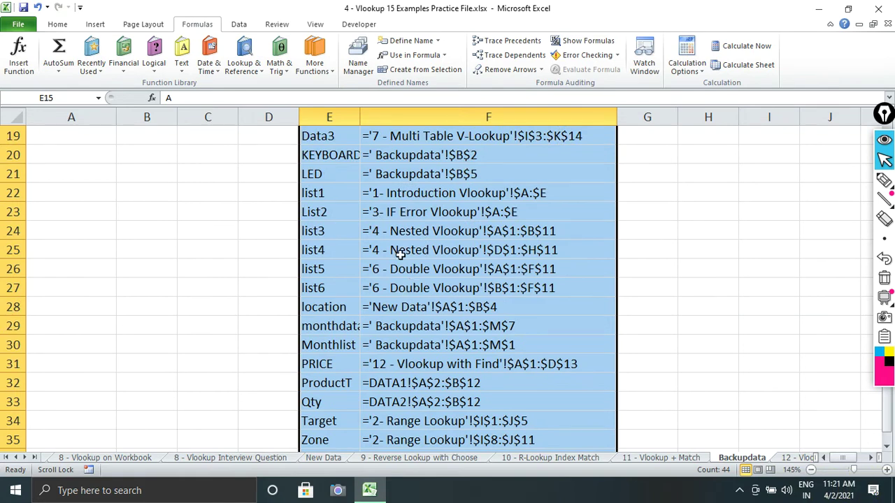
scroll(383, 299, up, 2)
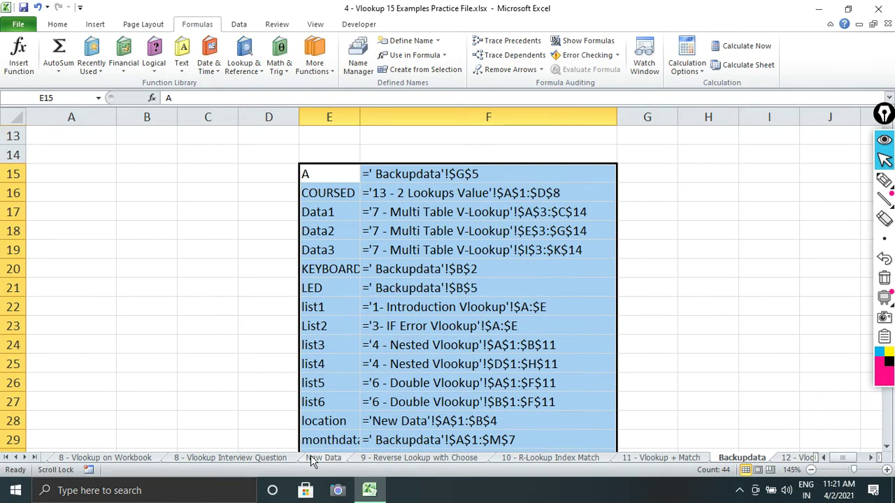
click(330, 195)
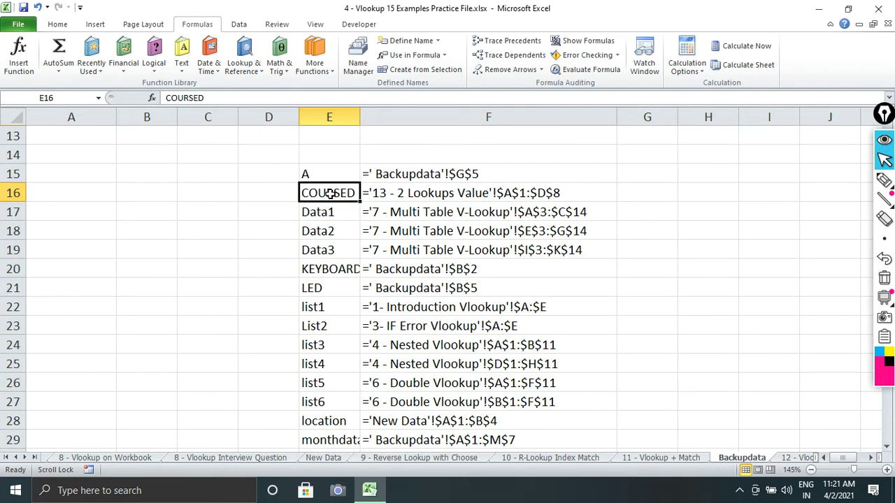
click(414, 196)
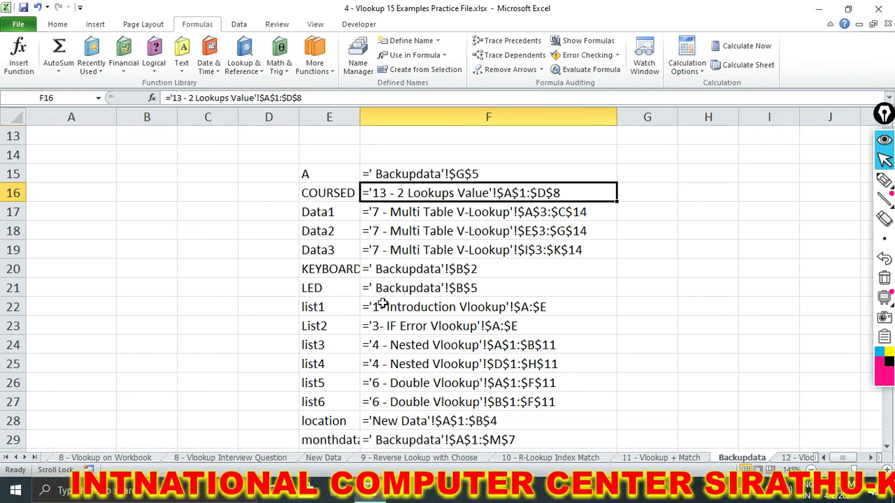
click(405, 288)
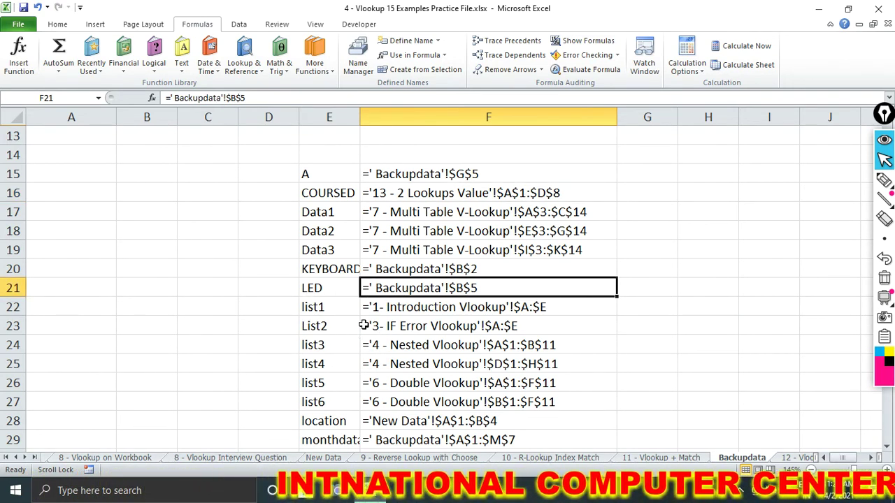
scroll(360, 318, down, 1)
click(417, 210)
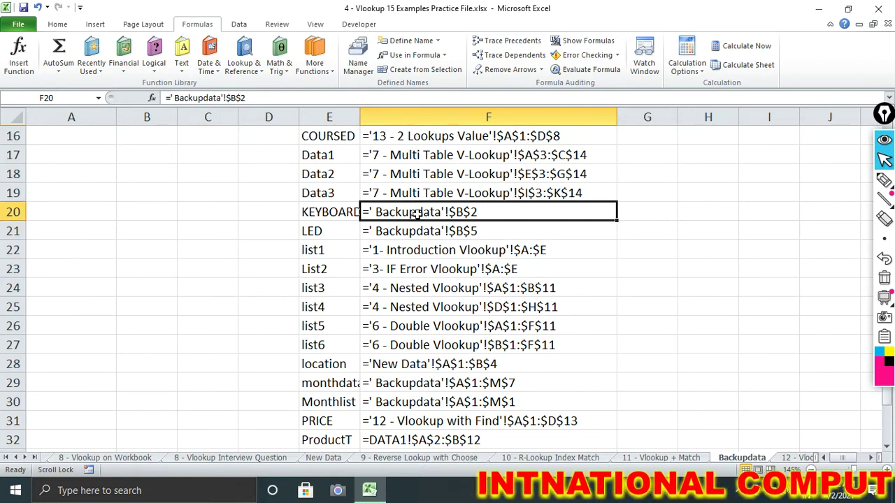
click(455, 235)
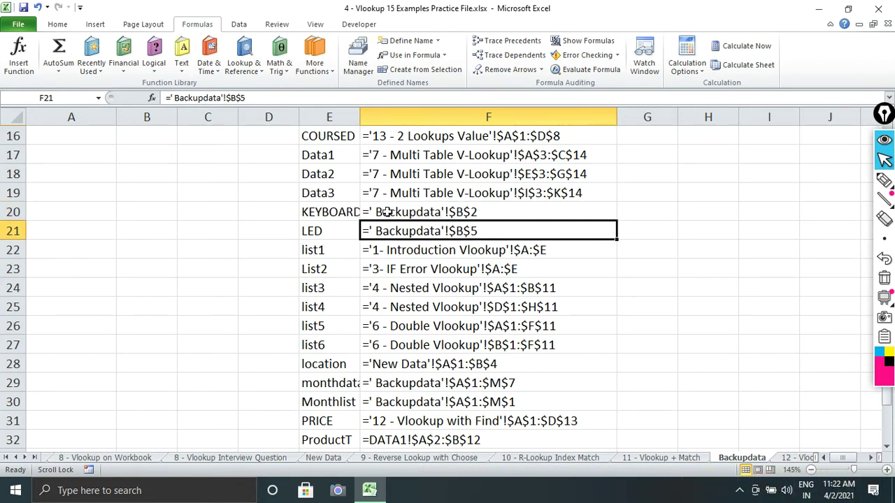
scroll(215, 261, up, 4)
scroll(200, 228, up, 1)
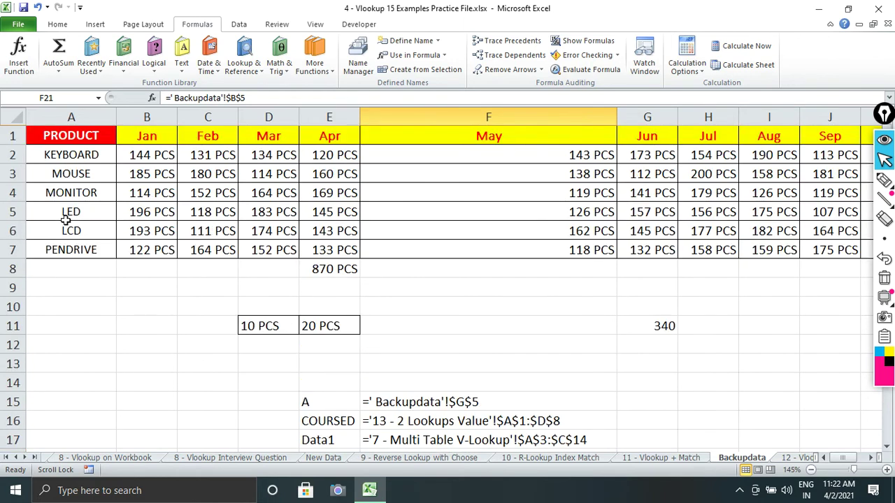
click(149, 216)
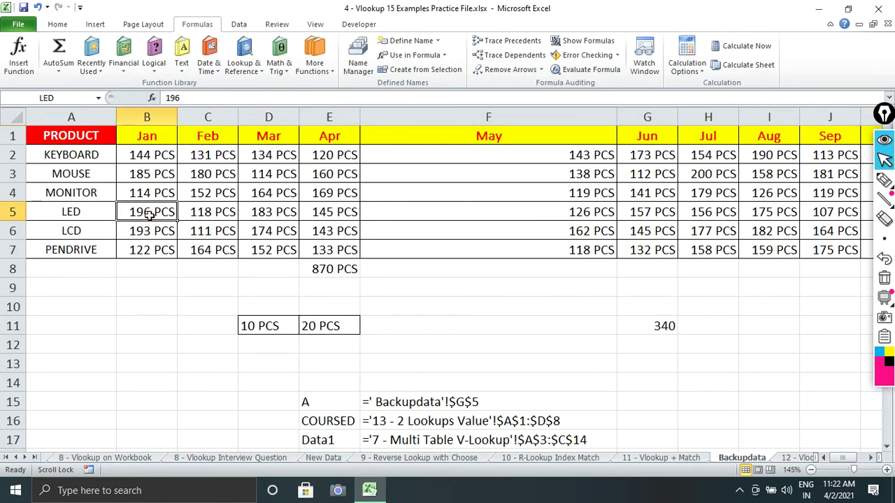
click(158, 153)
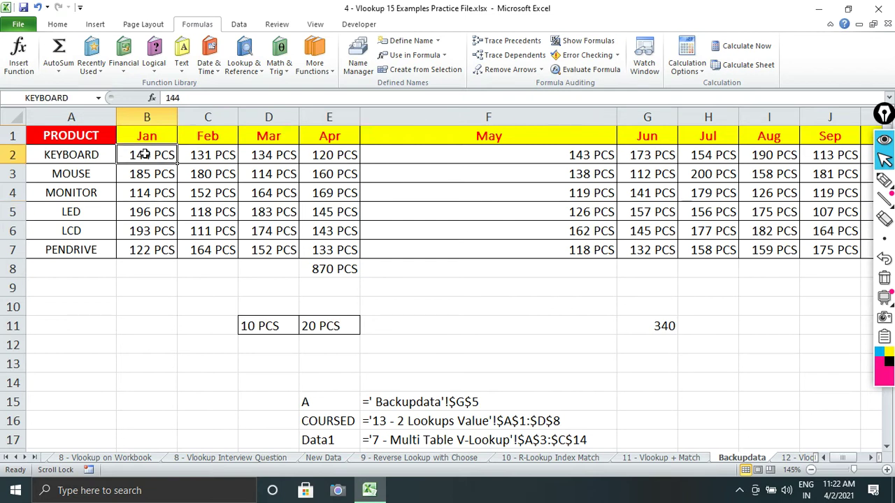
scroll(463, 366, down, 1)
scroll(455, 365, down, 4)
scroll(455, 369, down, 3)
scroll(447, 364, up, 5)
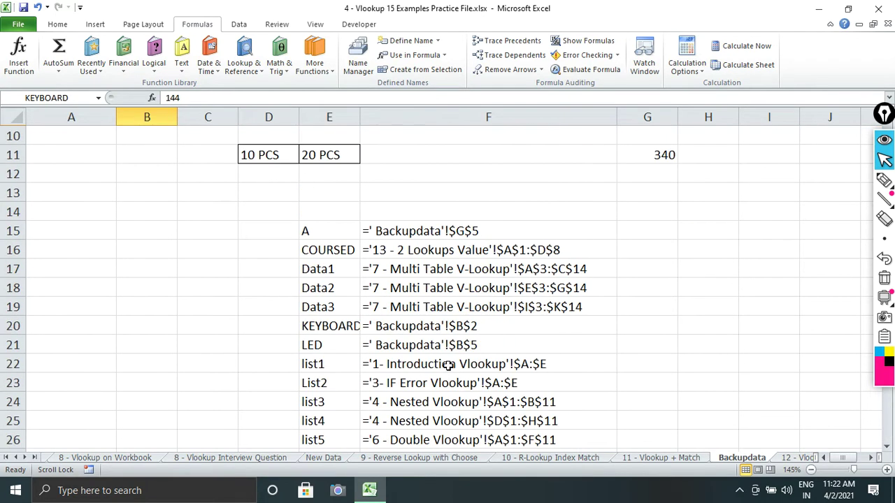
scroll(451, 355, up, 3)
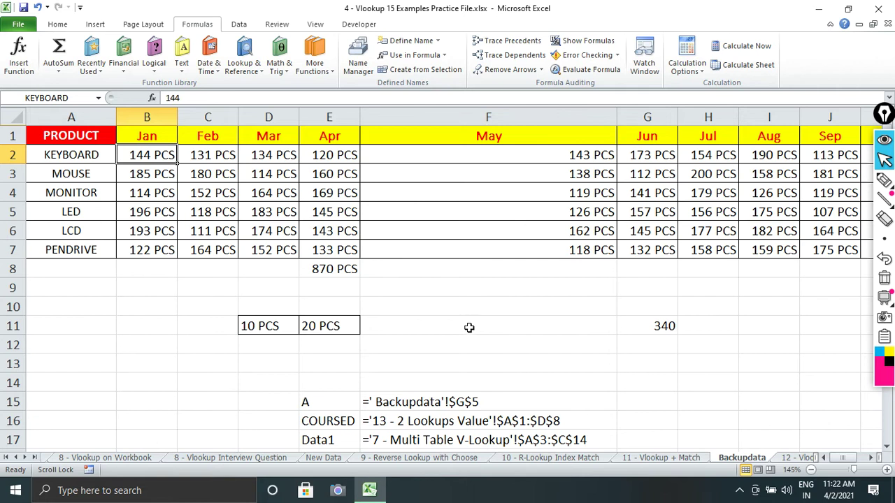
click(418, 69)
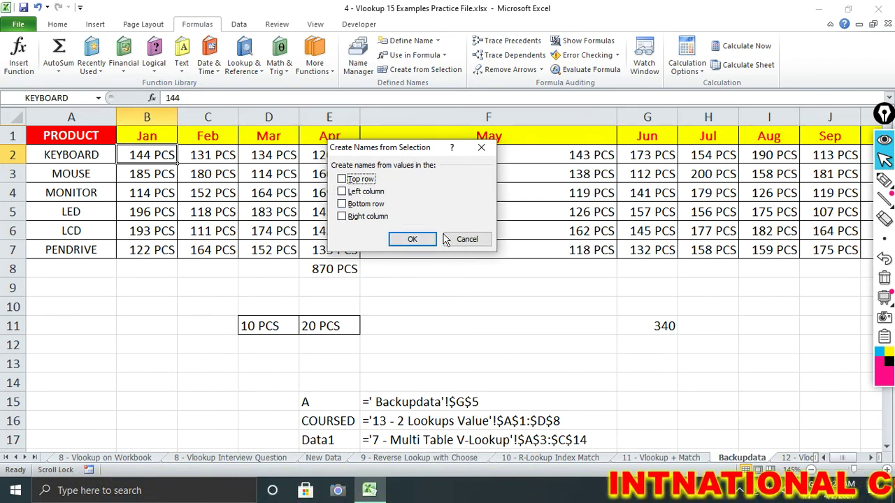
click(465, 240)
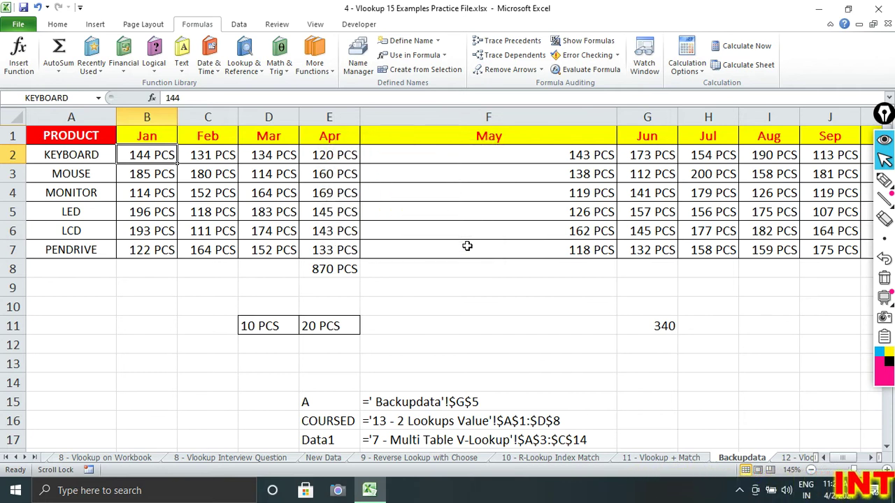
click(419, 70)
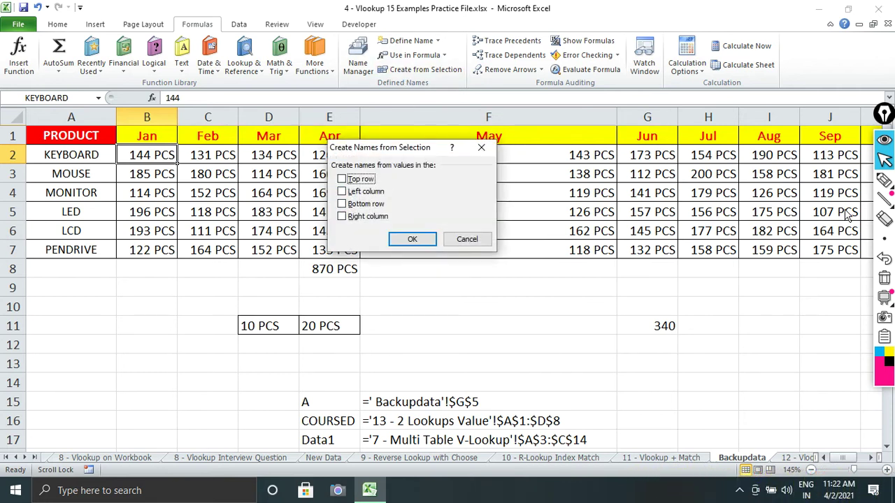
click(884, 181)
drag(375, 183, 382, 176)
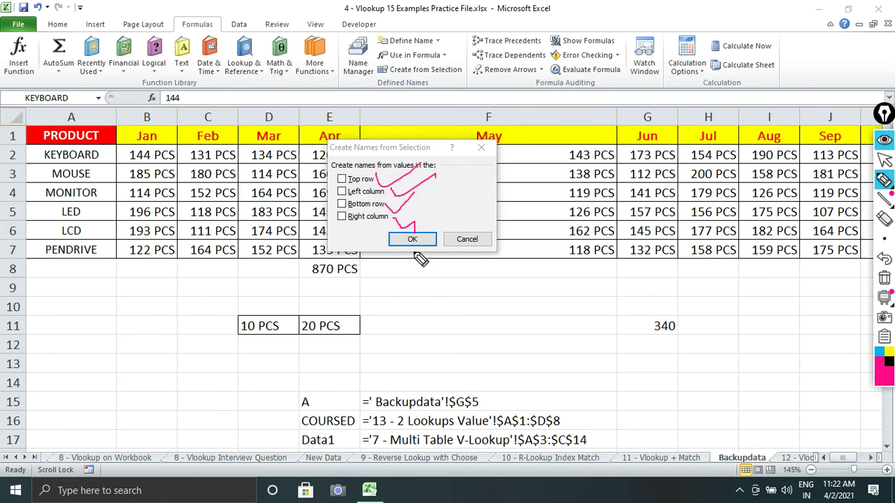
click(883, 279)
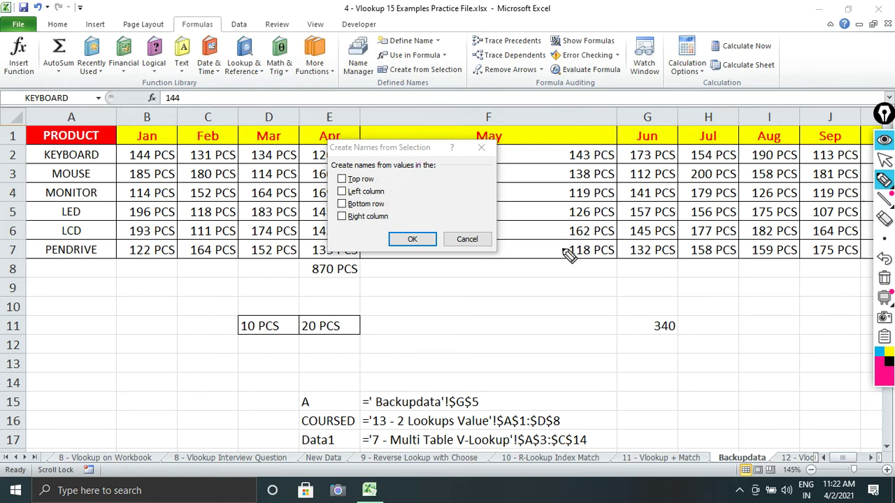
click(885, 159)
click(475, 240)
scroll(517, 294, down, 3)
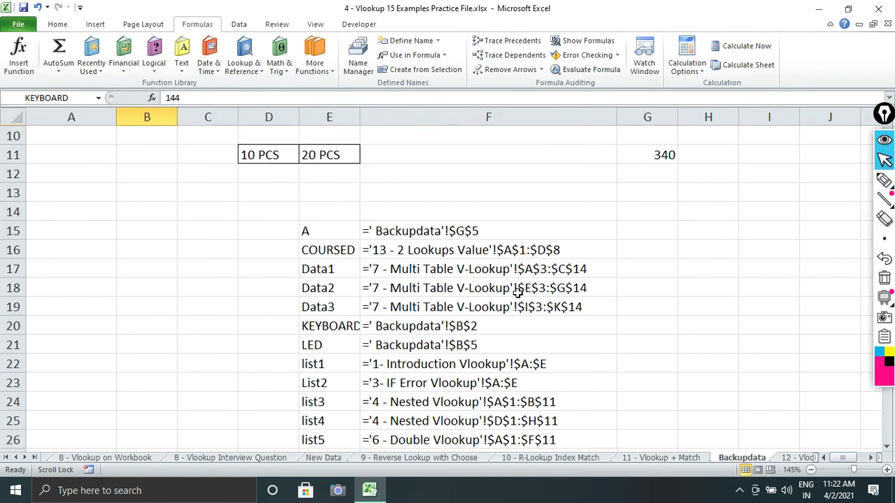
mouse_move(321, 232)
mouse_down()
mouse_move(478, 501)
mouse_move(477, 420)
mouse_up()
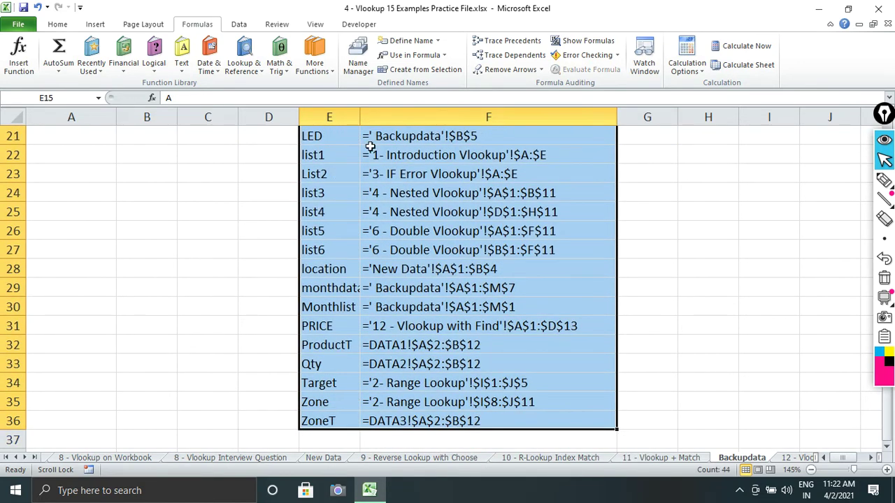
click(418, 71)
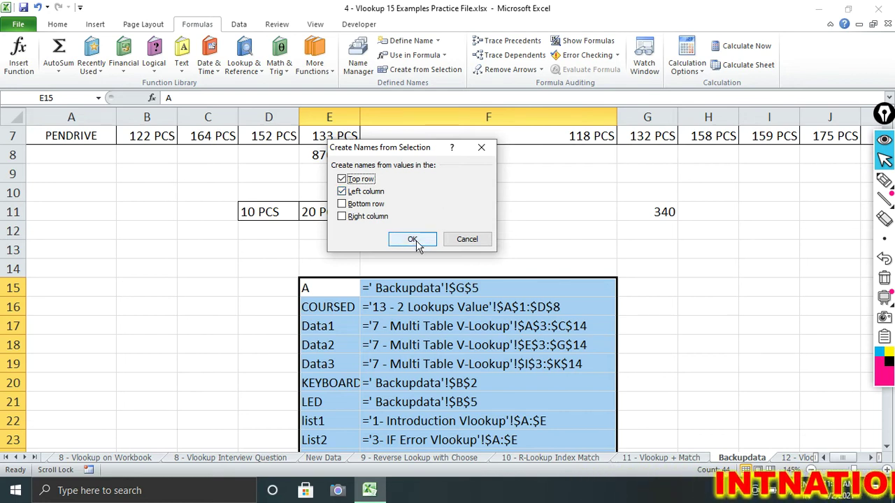
click(465, 239)
scroll(451, 224, up, 2)
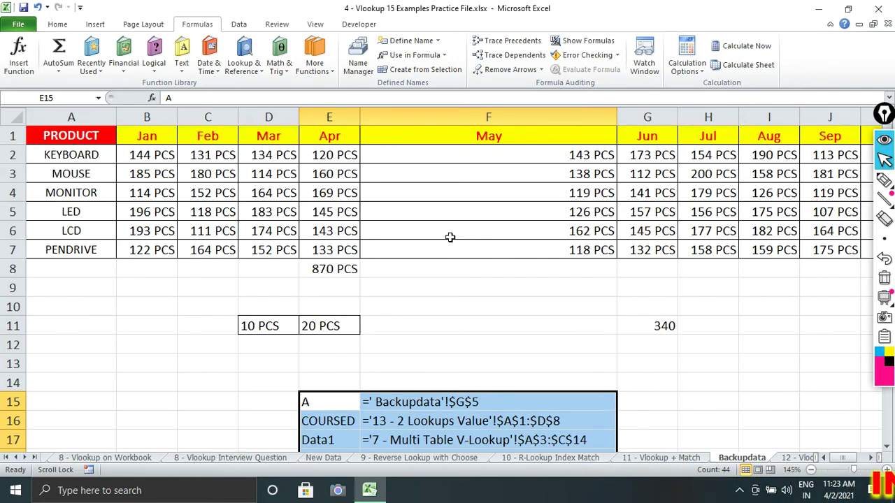
click(423, 200)
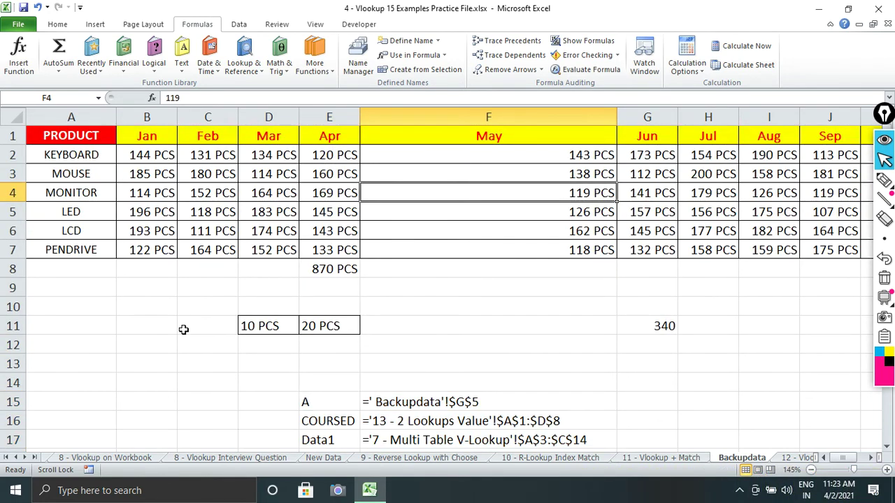
scroll(183, 329, down, 5)
click(243, 287)
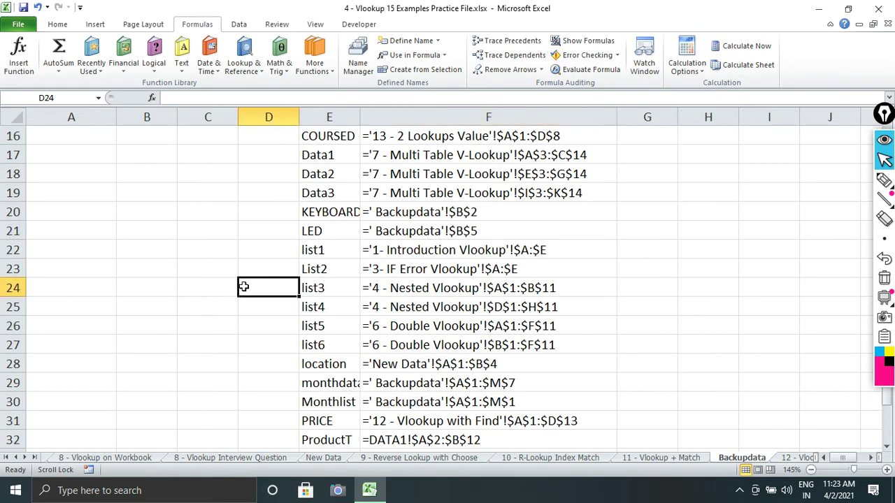
scroll(244, 287, down, 6)
scroll(243, 287, down, 6)
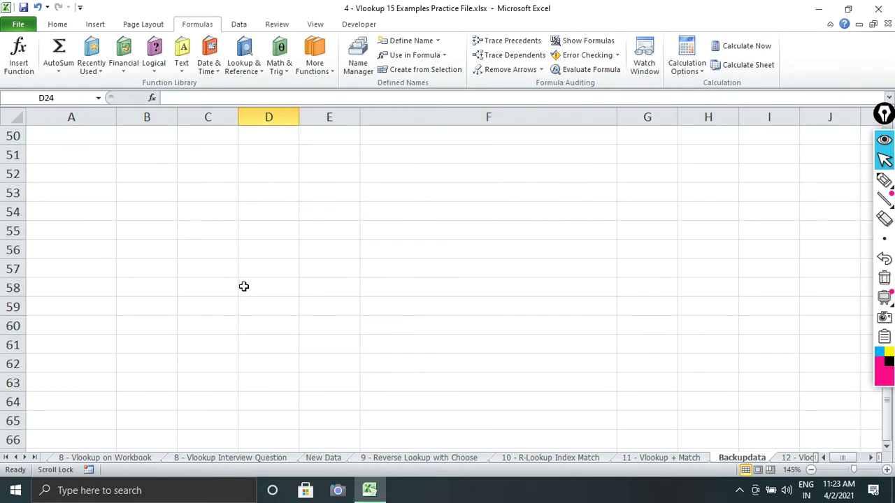
Extend the selection from D24 to the sheet's last row and column, then select column XET up to row 1.
key(ctrl+shift+Down)
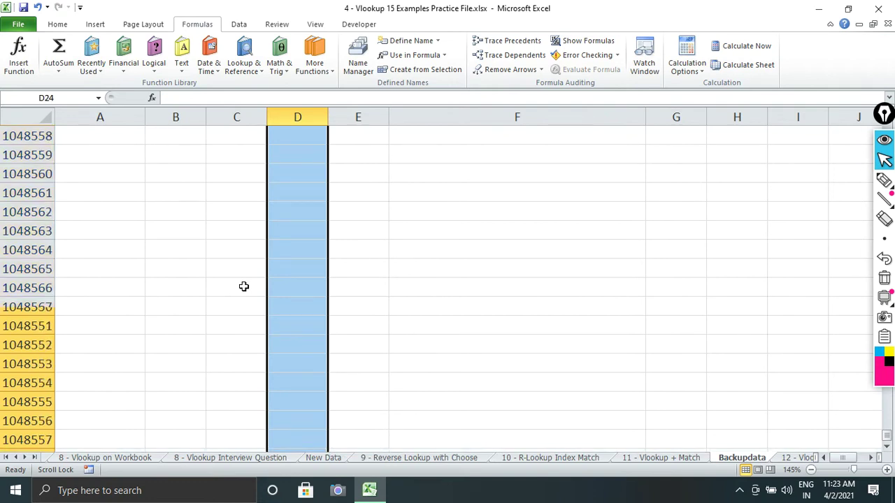
key(ctrl+shift+Up)
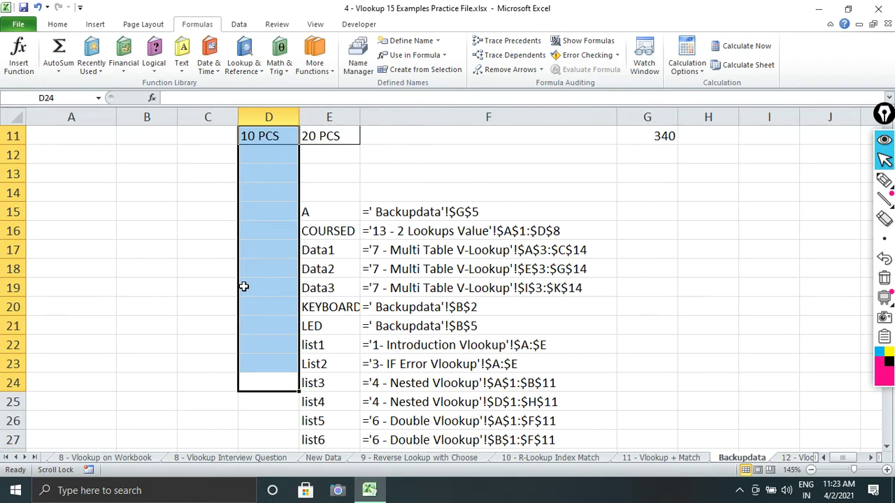
key(ctrl+shift+Right)
key(ctrl+shift+Right)
key(ctrl+shift+Right)
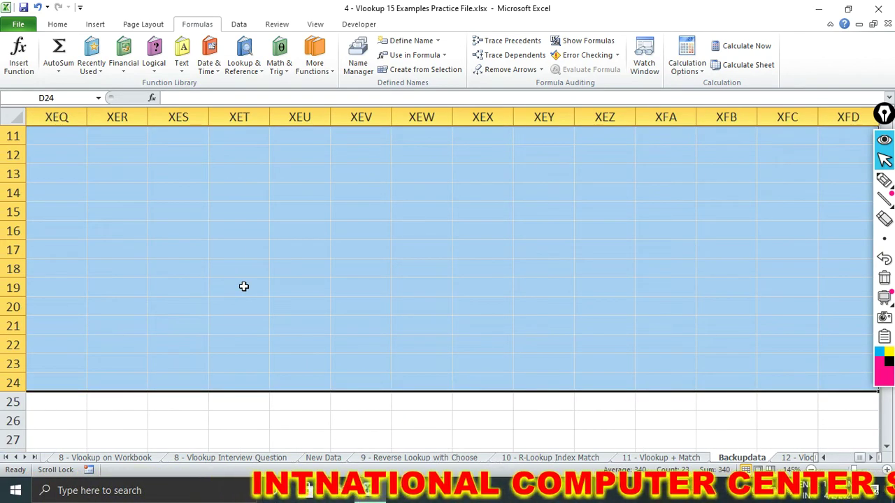
click(244, 287)
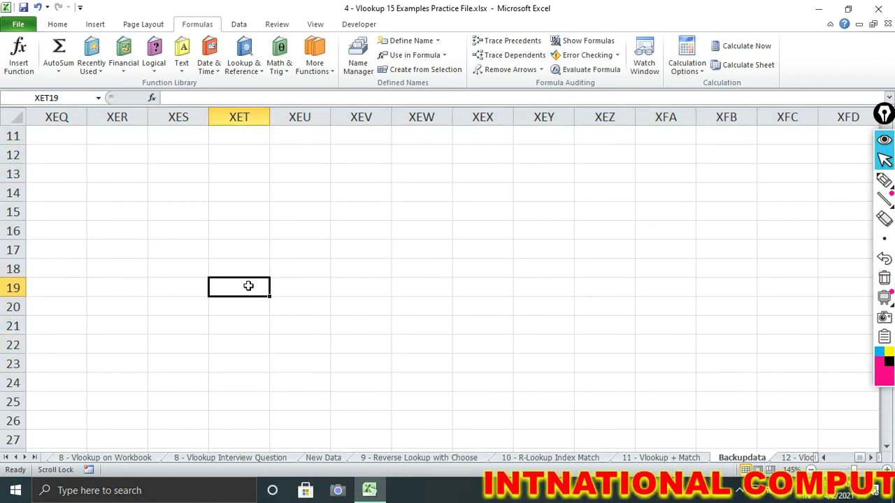
scroll(248, 286, up, 4)
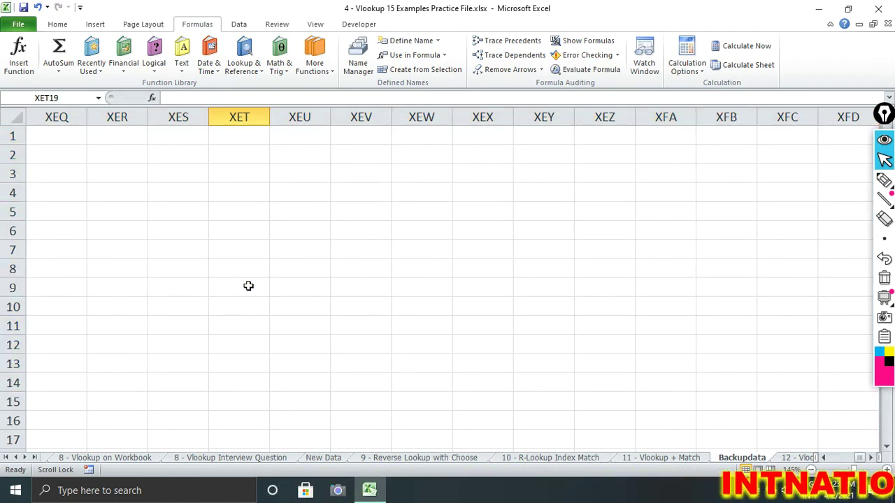
key(ctrl+shift+Up)
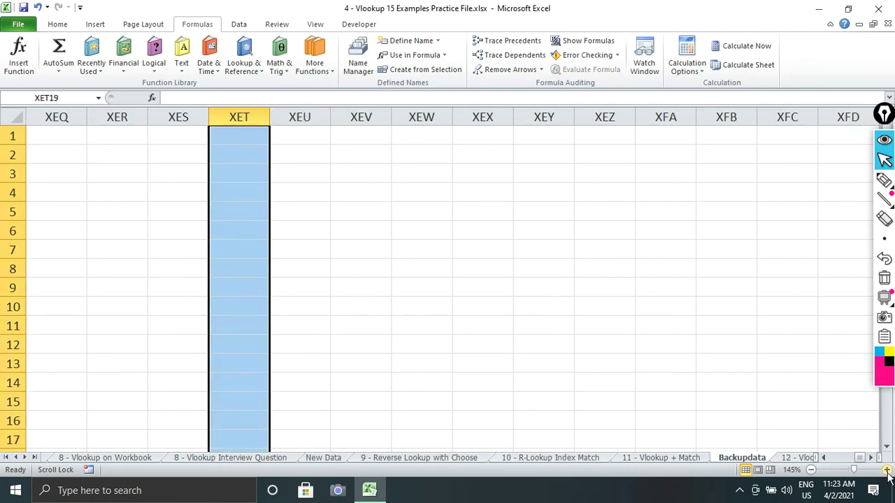
drag(859, 462, 839, 461)
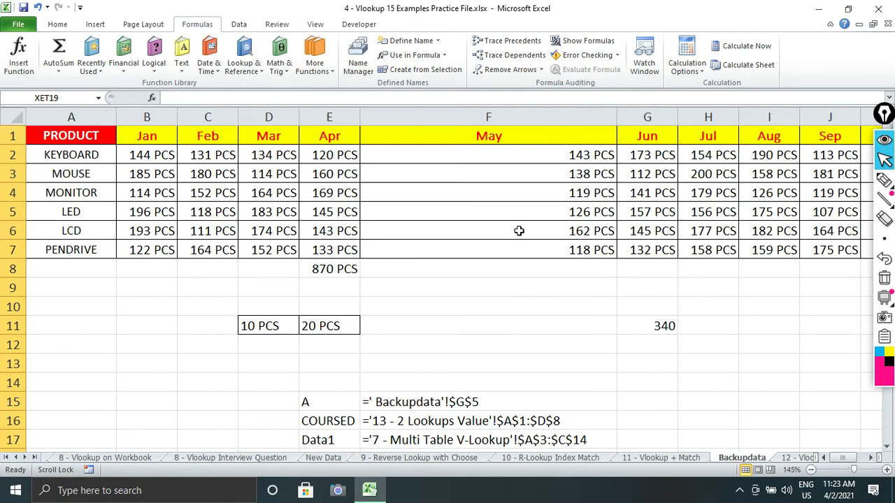
Return to the product table and drag-select the pasted names list in E15:F36.
click(519, 230)
scroll(324, 415, down, 1)
mouse_move(333, 346)
mouse_down()
mouse_move(428, 424)
mouse_move(444, 392)
mouse_up()
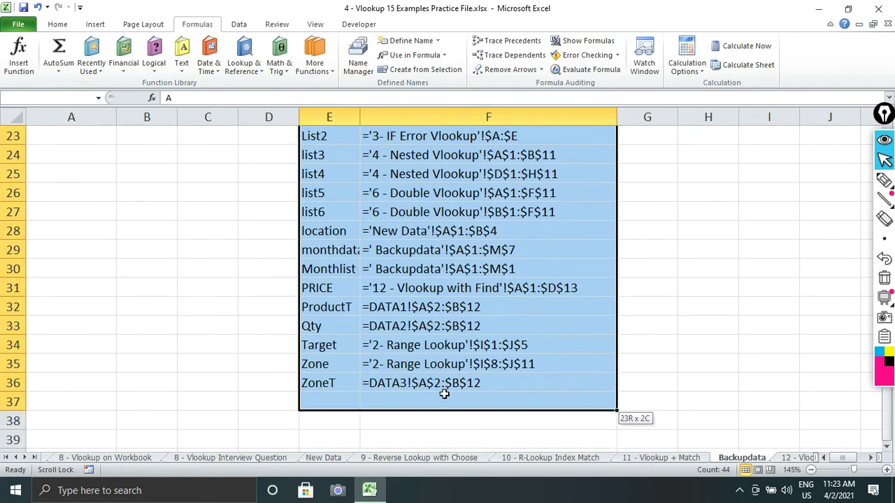
Clear the pasted names list, narrow May column F to 12.71, and select F3.
key(ctrl+BackSpace)
scroll(450, 389, up, 2)
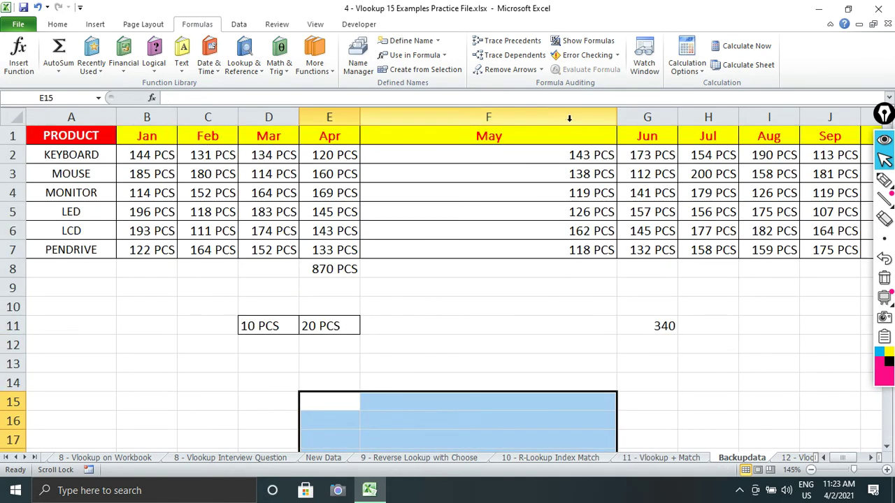
drag(616, 114, 448, 179)
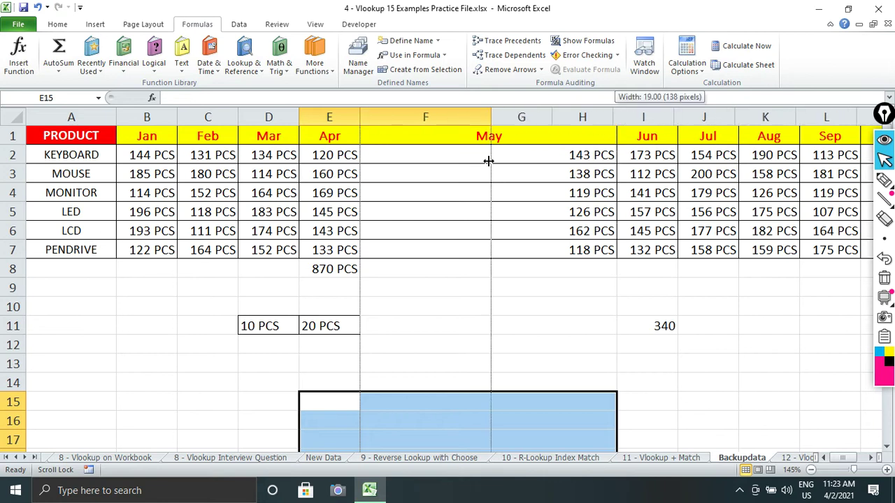
click(434, 170)
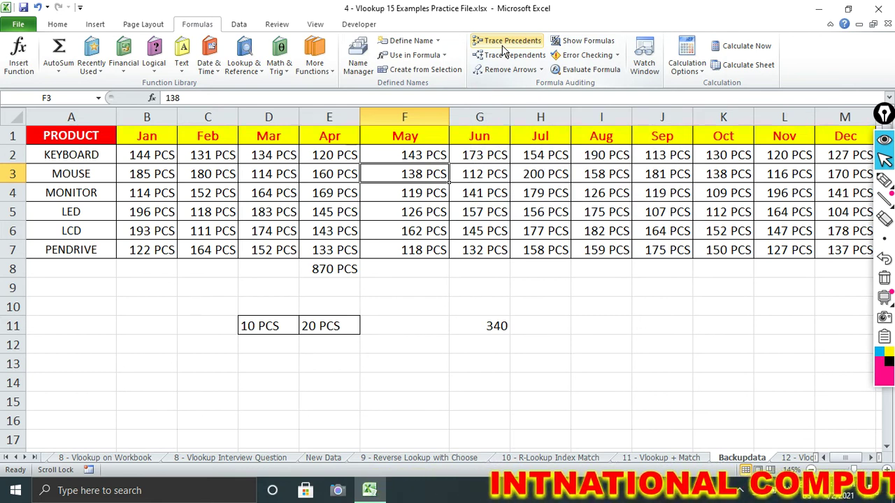
Trace the precedents of the 340 total in G11, clear them, then trace the dependents of LED's 196 in B5.
click(323, 318)
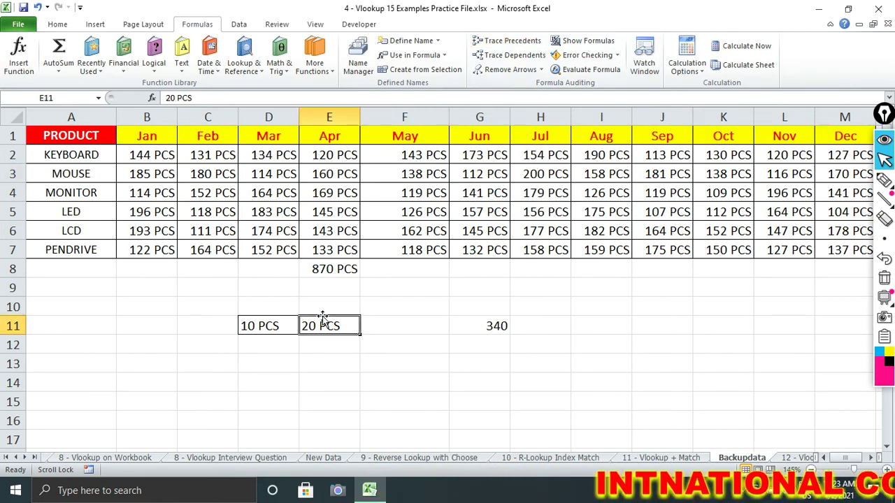
click(492, 328)
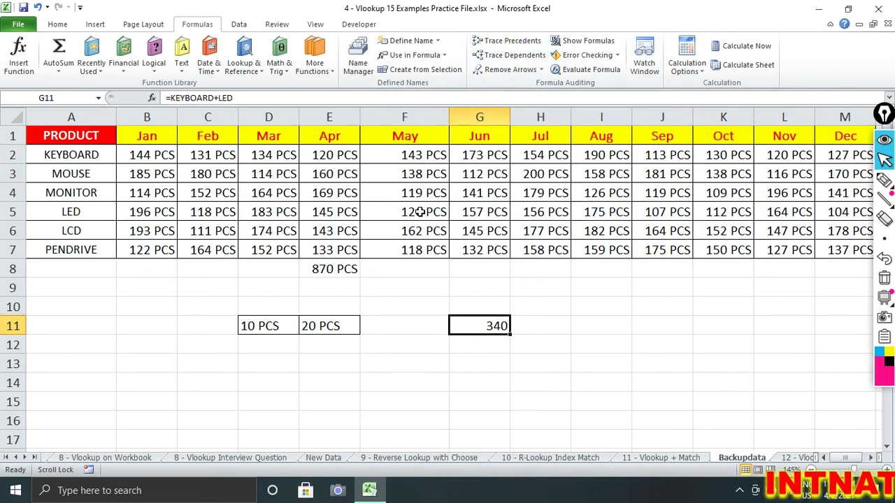
click(507, 40)
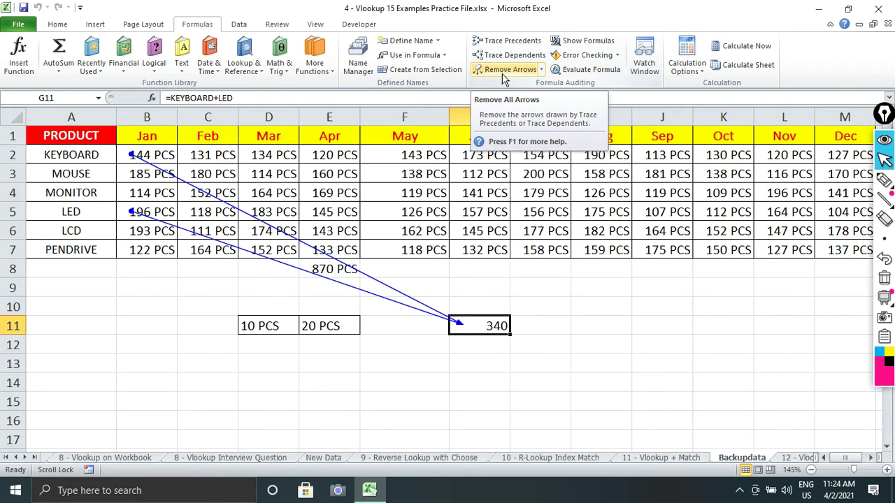
click(502, 70)
click(144, 217)
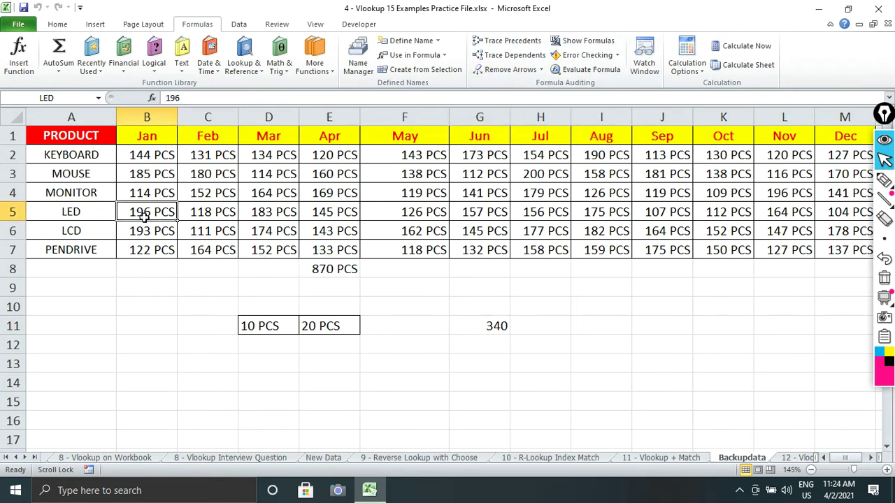
click(511, 56)
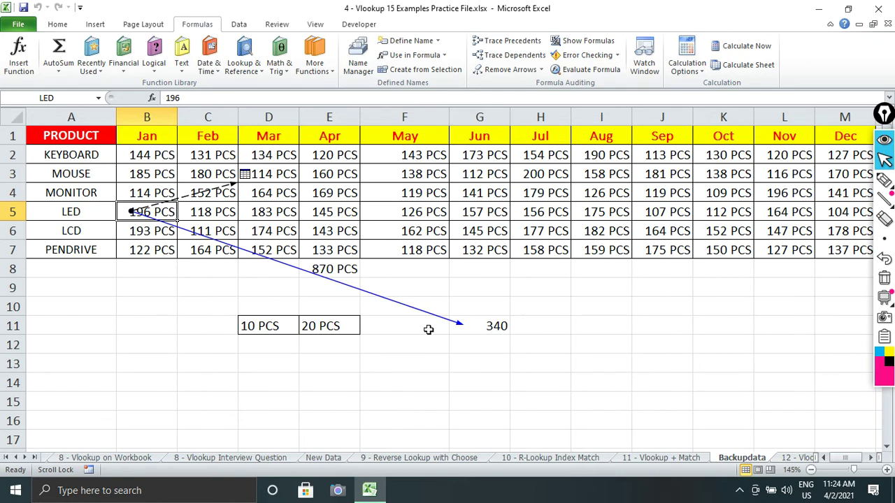
Enter =LED+D5+D3 in B13 (493 PCS) and trace B5's dependents to include it.
click(502, 70)
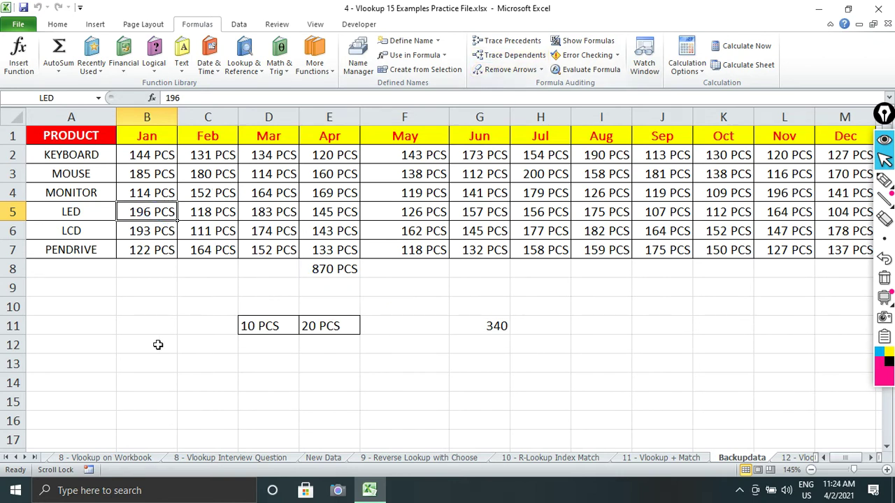
click(146, 364)
text(=)
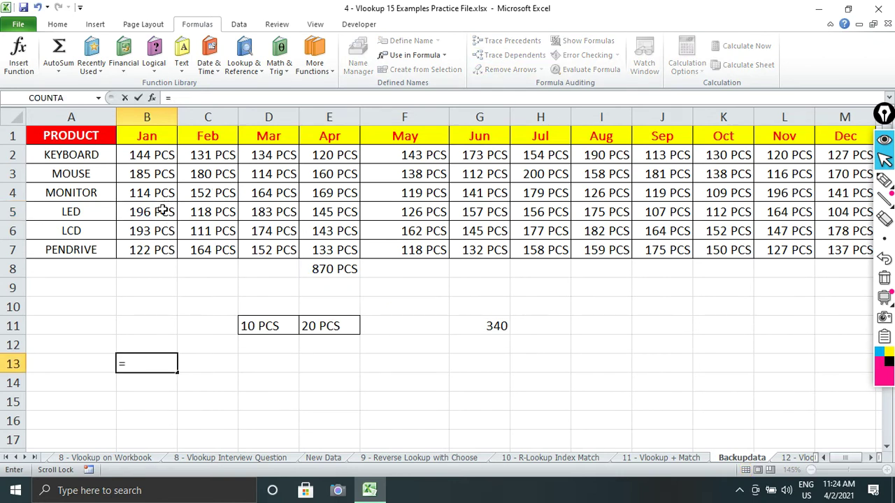
text(LED+)
click(257, 210)
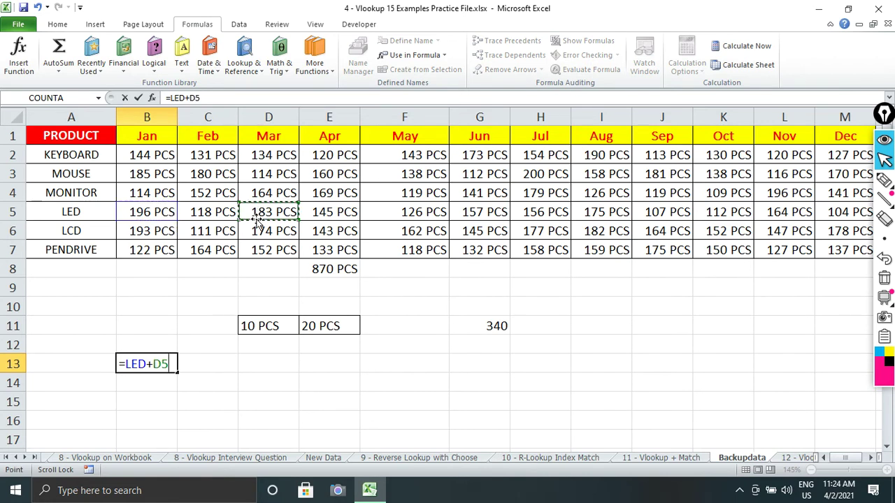
text(+)
click(286, 176)
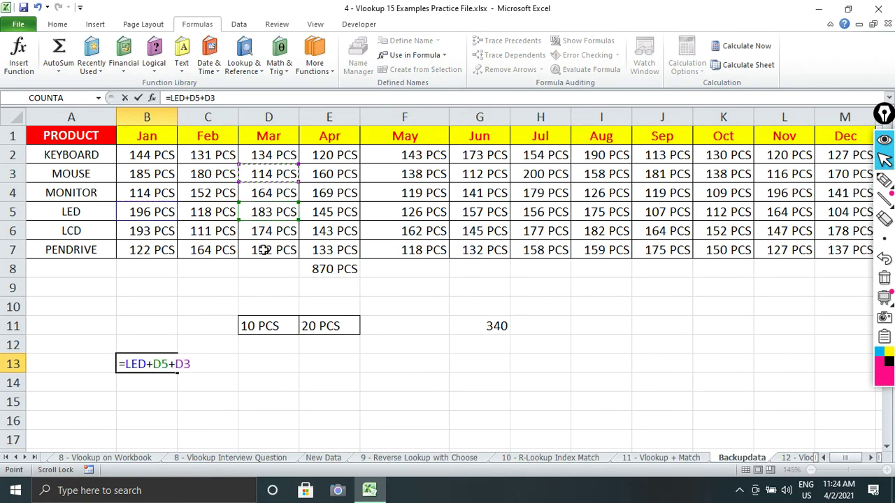
key(Return)
click(149, 218)
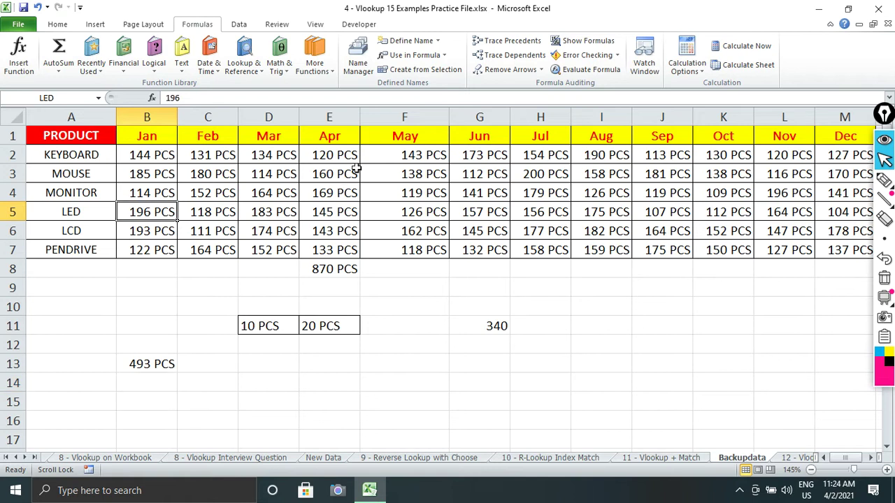
click(494, 58)
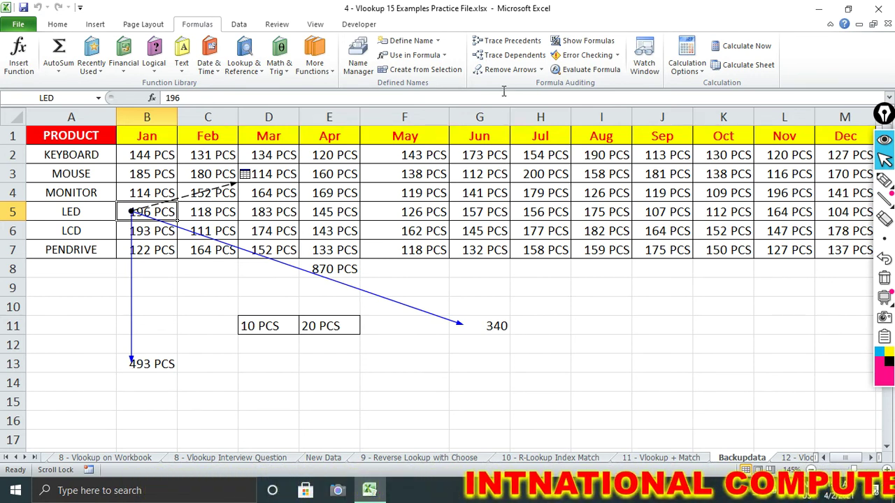
Clear the arrows, then trace the dependents of B5 and the precedents of G11.
click(507, 69)
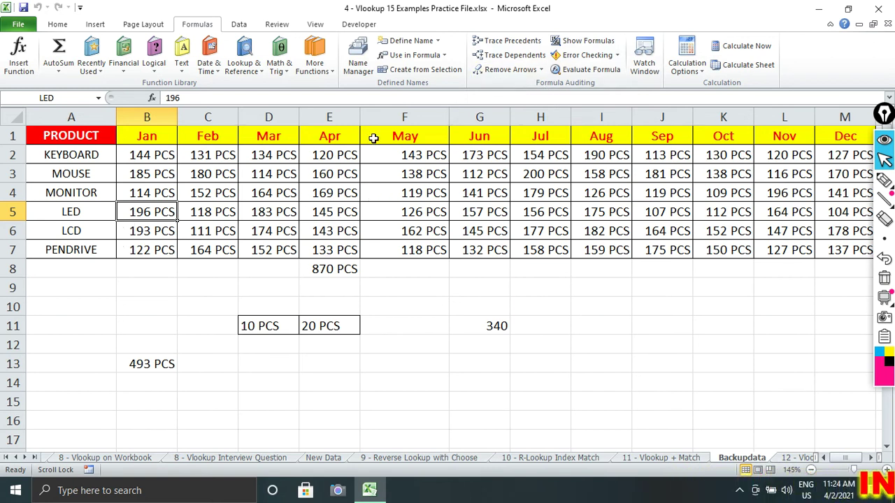
click(507, 55)
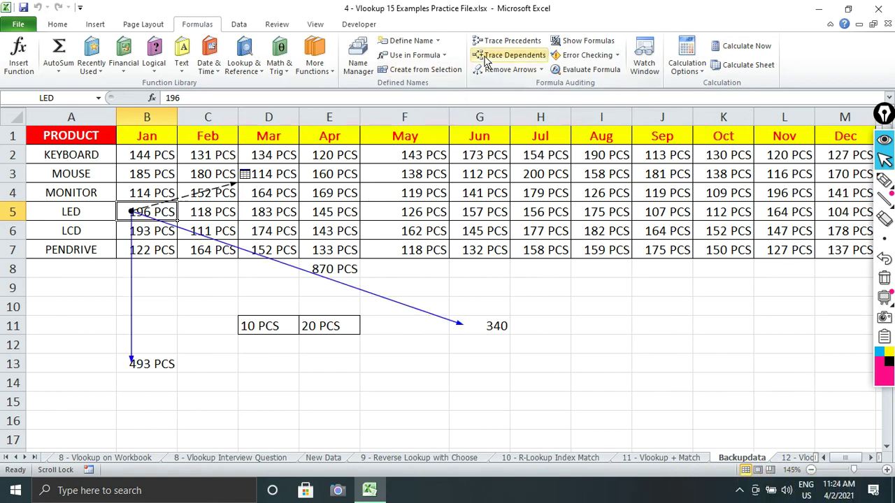
click(501, 326)
click(507, 39)
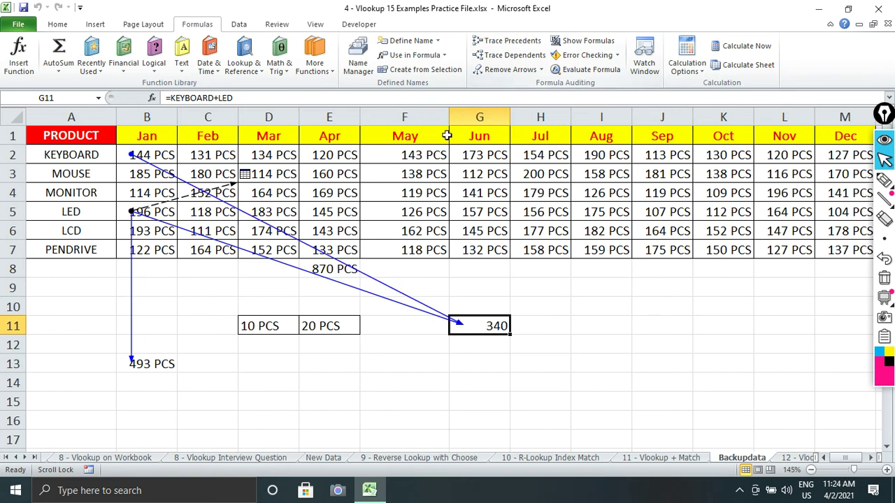
Remove the precedent arrows, then the dependent arrows, with the Remove Arrows options.
click(541, 69)
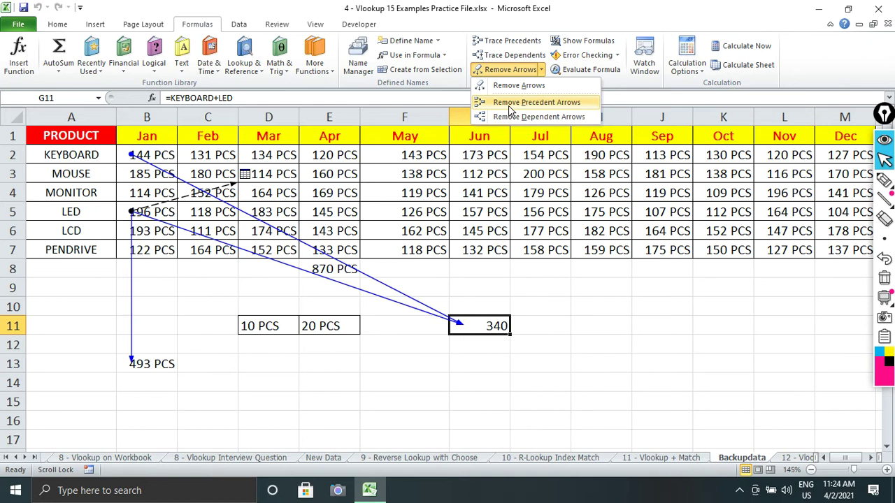
click(510, 103)
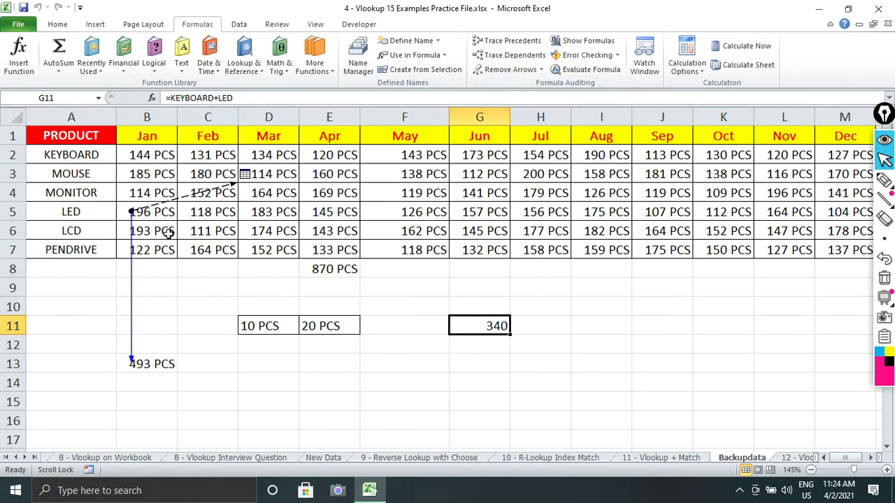
click(142, 217)
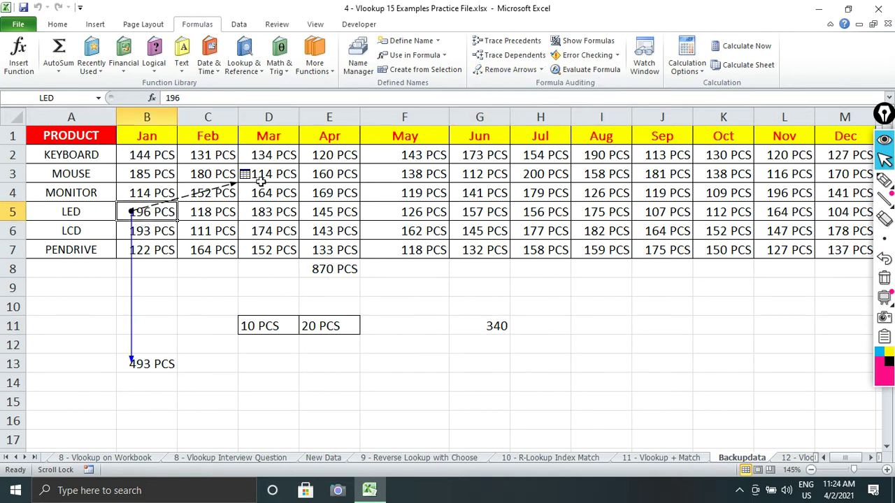
click(542, 70)
click(540, 119)
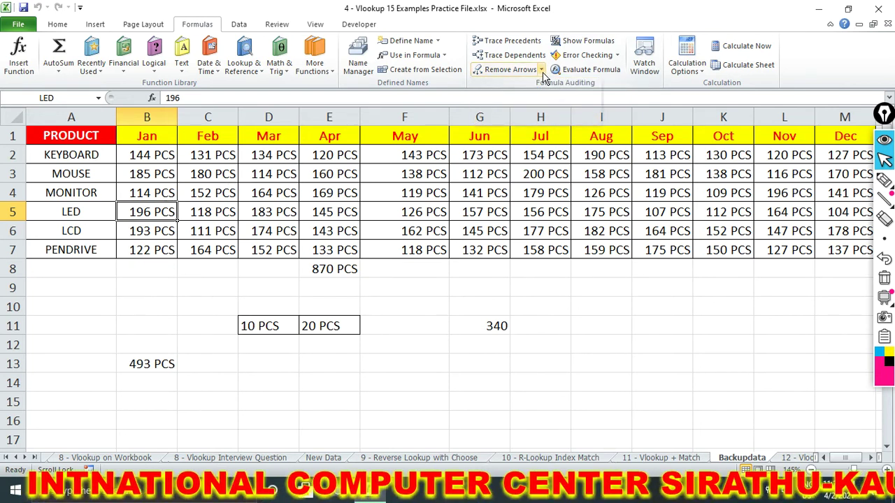
click(542, 70)
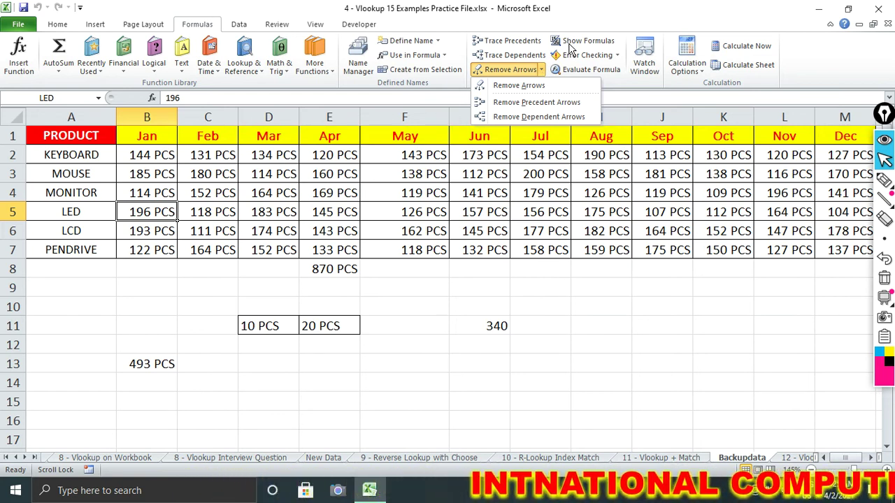
Display formulas and inspect the SUM formula in E8 and =LED+D5+D3 in B13.
click(570, 45)
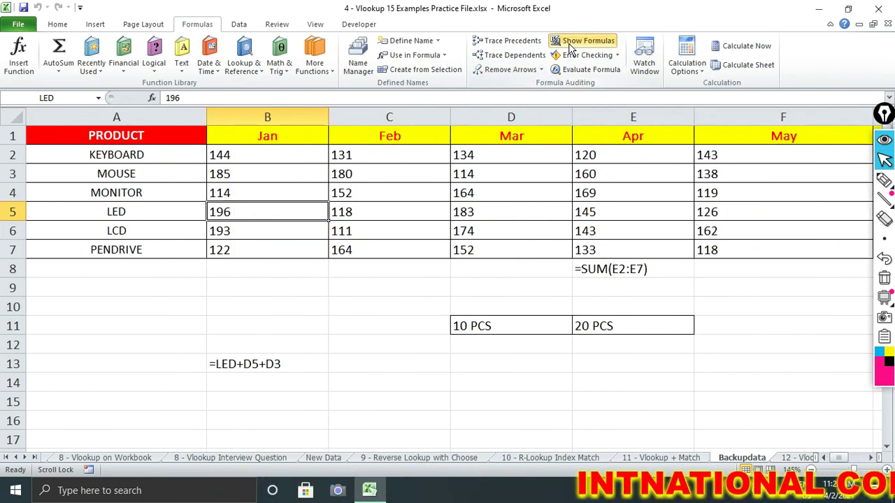
double_click(600, 269)
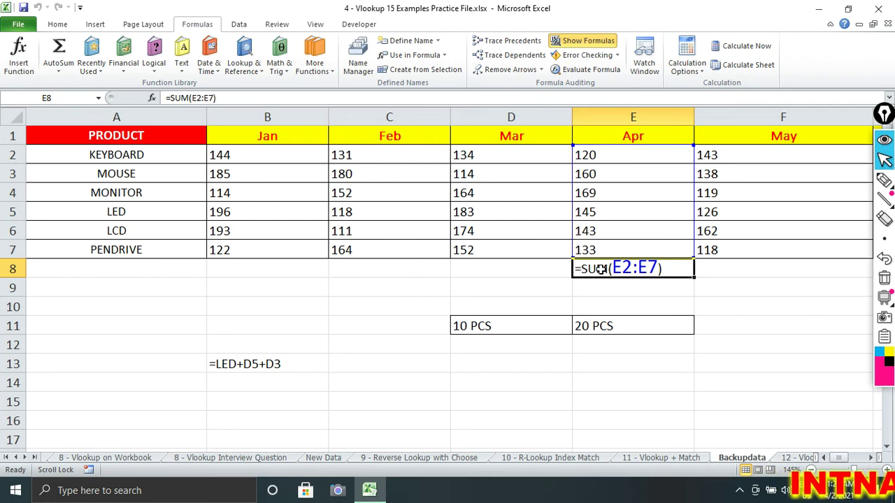
double_click(277, 364)
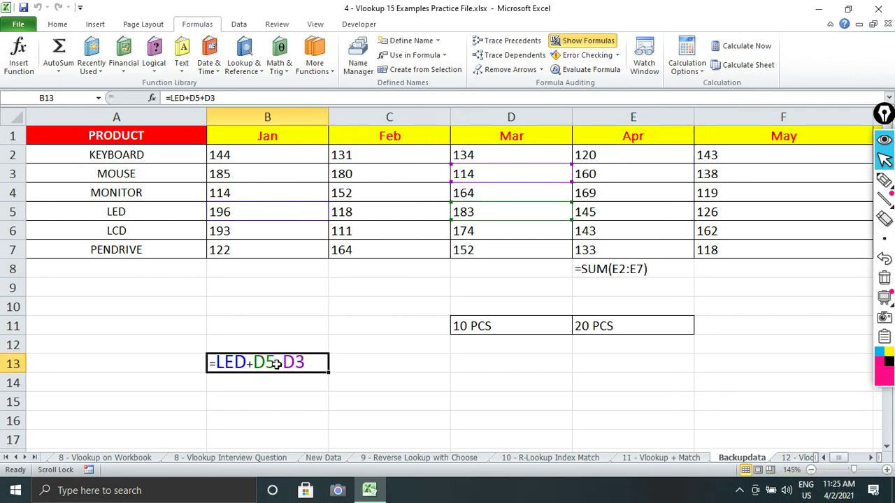
double_click(647, 269)
double_click(266, 364)
Toggle Show Formulas off and on repeatedly, ending with values displayed.
click(591, 41)
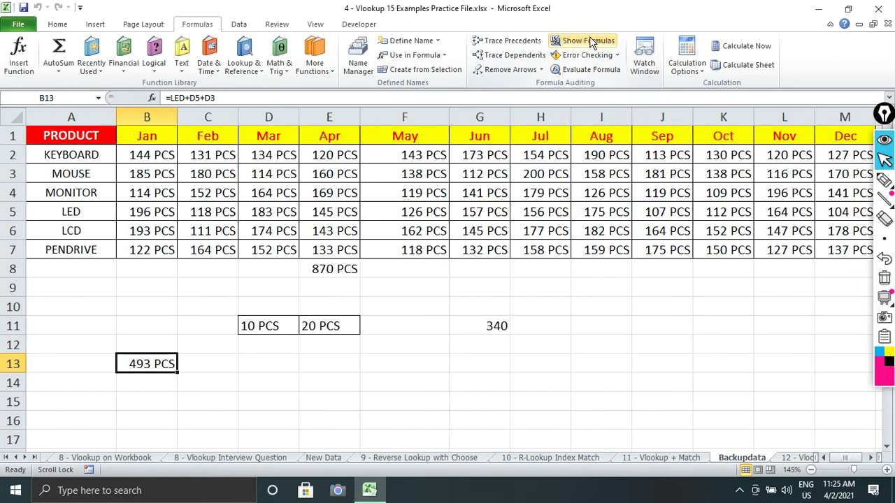
click(591, 42)
click(590, 42)
click(589, 42)
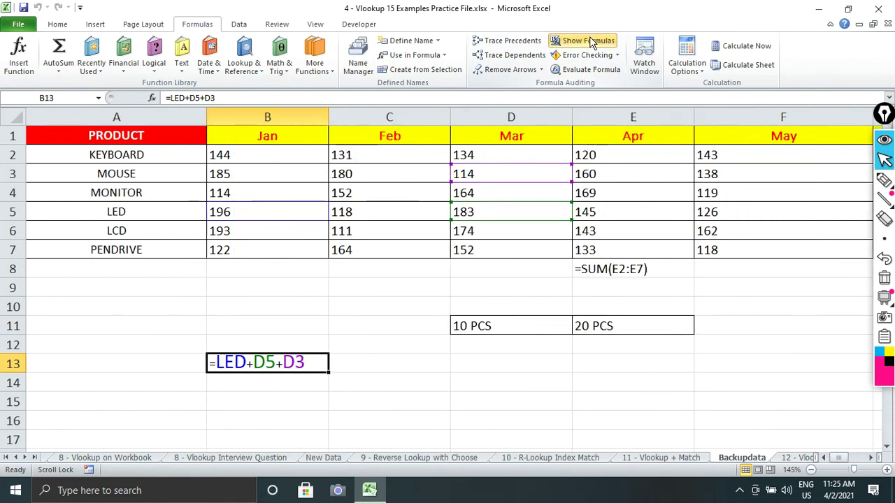
click(589, 42)
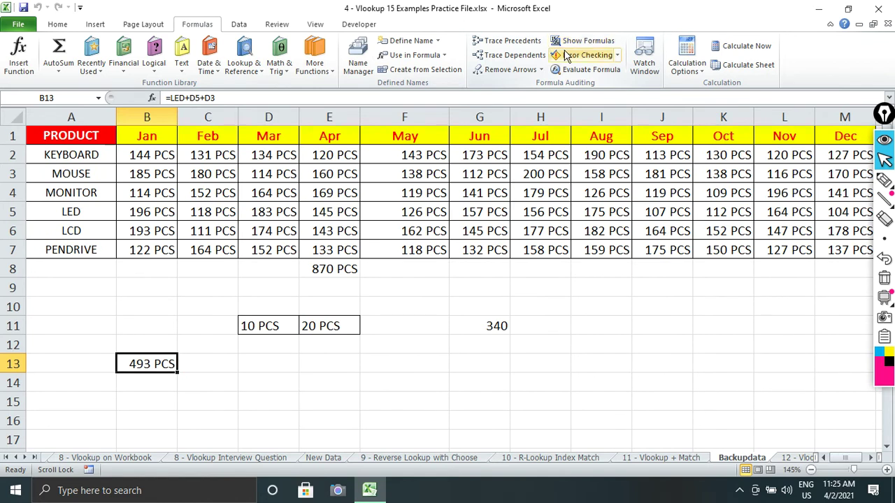
click(568, 44)
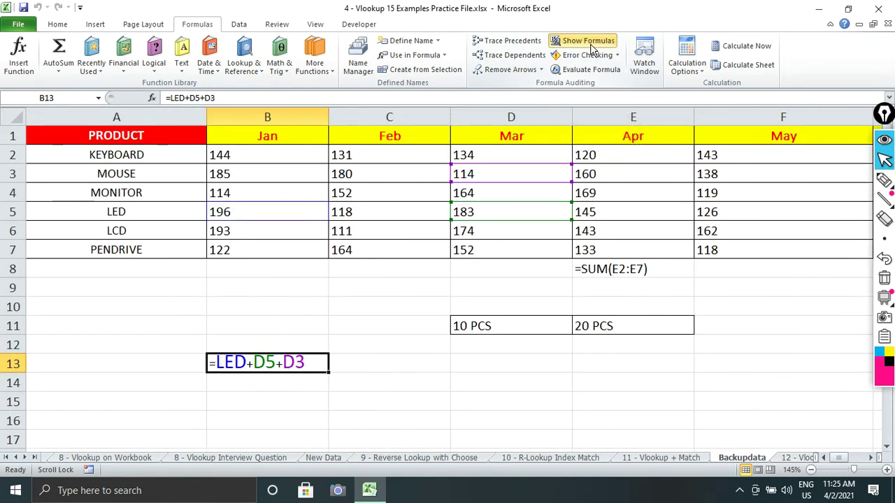
click(568, 43)
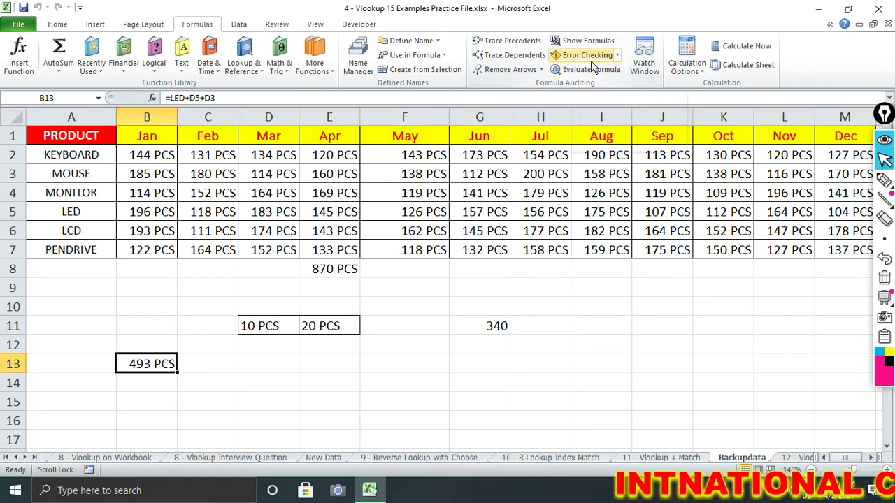
Enter =SUM("DFDFSD") in F9 so it returns #VALUE!
click(441, 288)
text(=S)
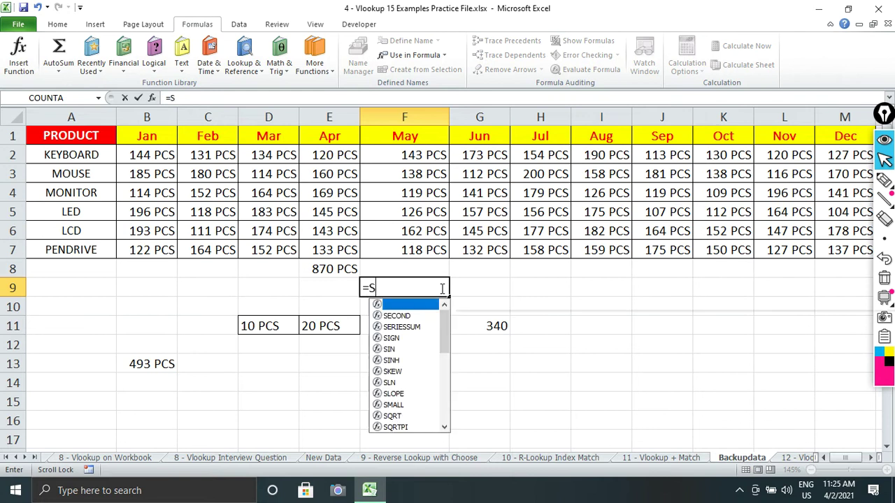
text(UM(")
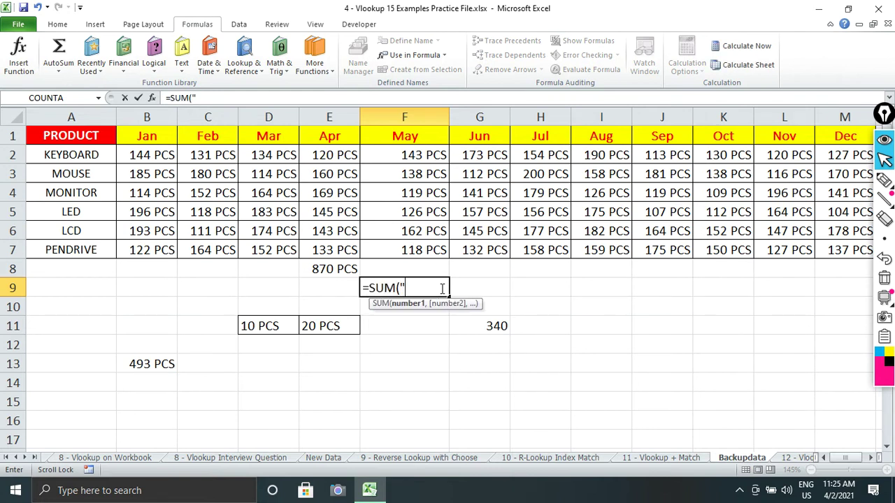
text(DFDFSD)
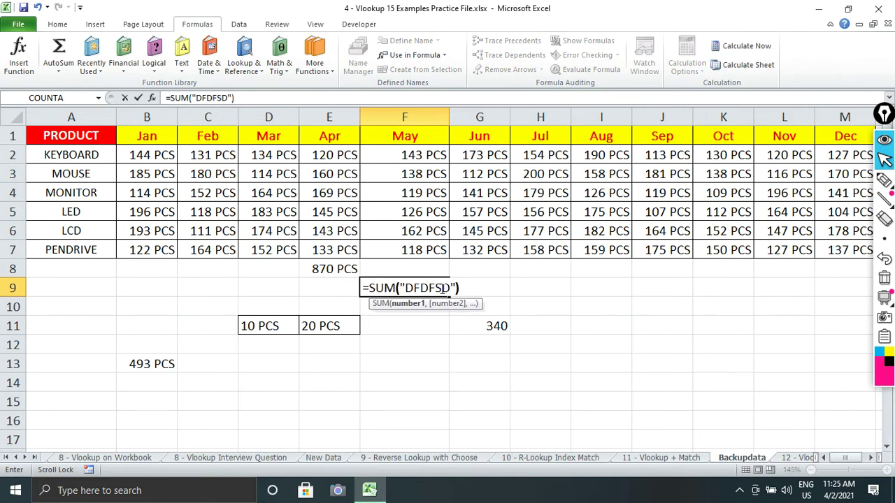
key(Return)
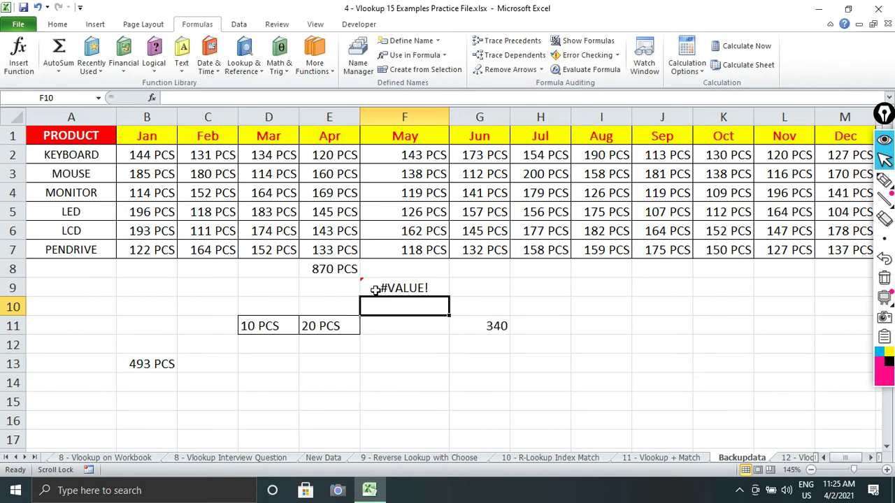
Inspect the #VALUE! error in F9, then move the selection to F10.
click(377, 286)
ctrl+scroll(424, 309, up, 10)
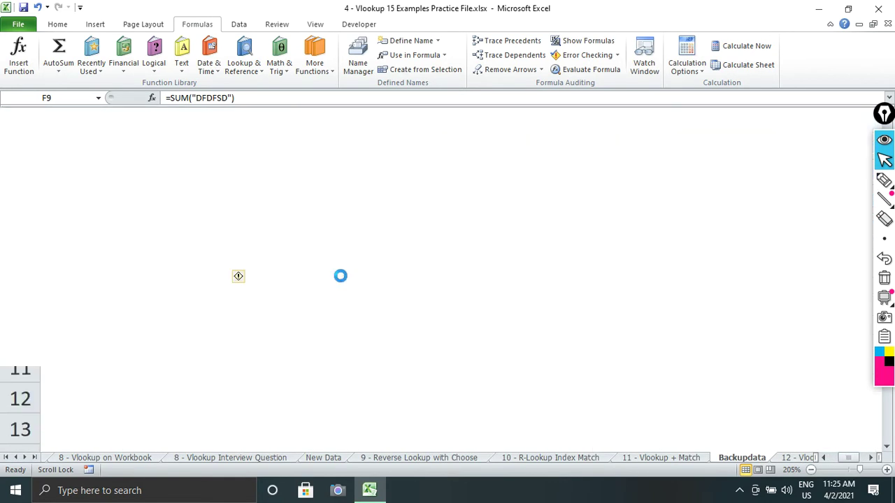
click(307, 336)
click(183, 274)
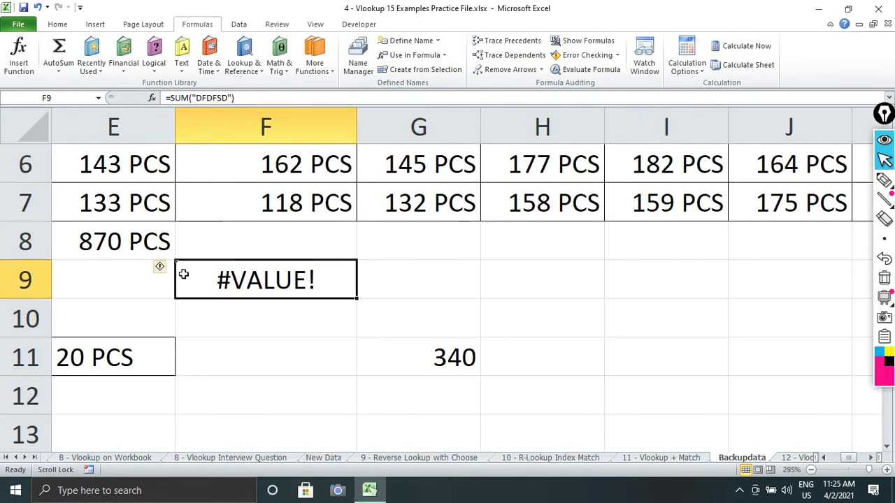
click(216, 334)
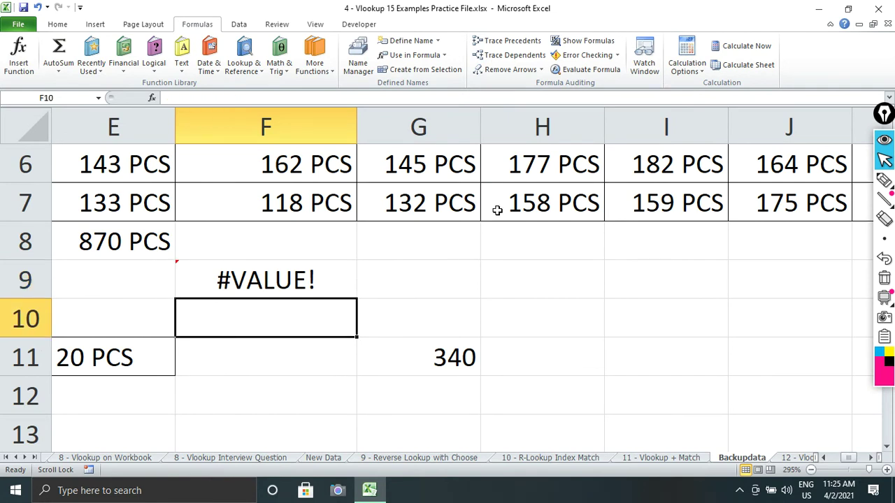
click(582, 56)
click(486, 213)
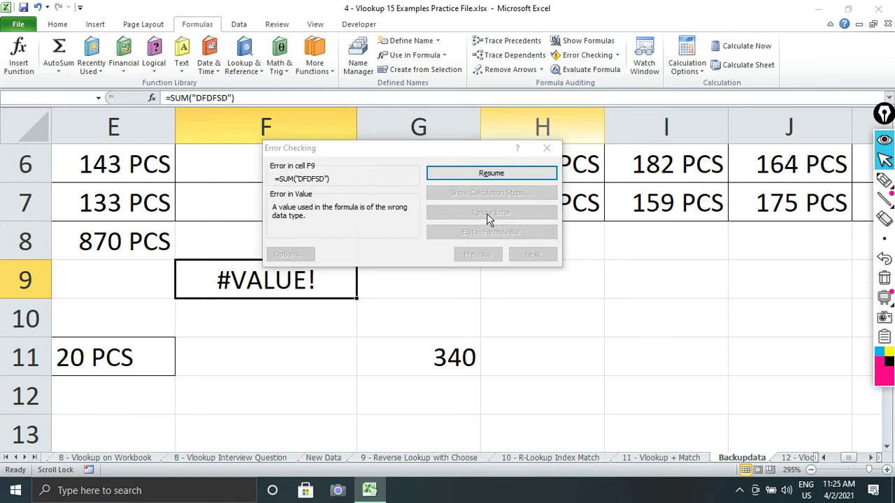
click(454, 330)
click(260, 326)
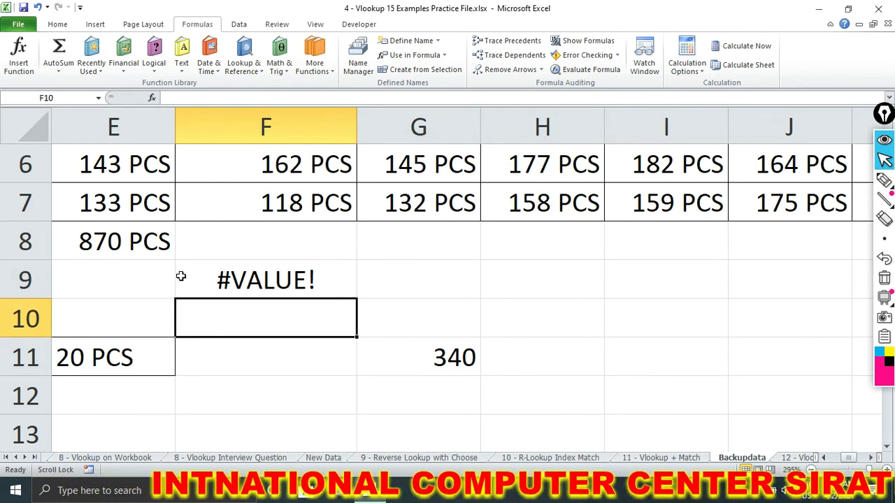
scroll(279, 260, up, 2)
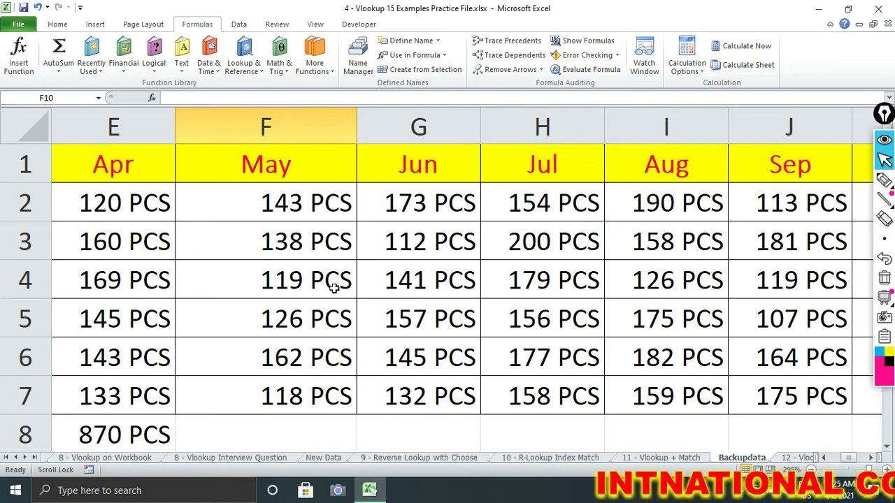
scroll(334, 287, down, 2)
scroll(334, 287, down, 2)
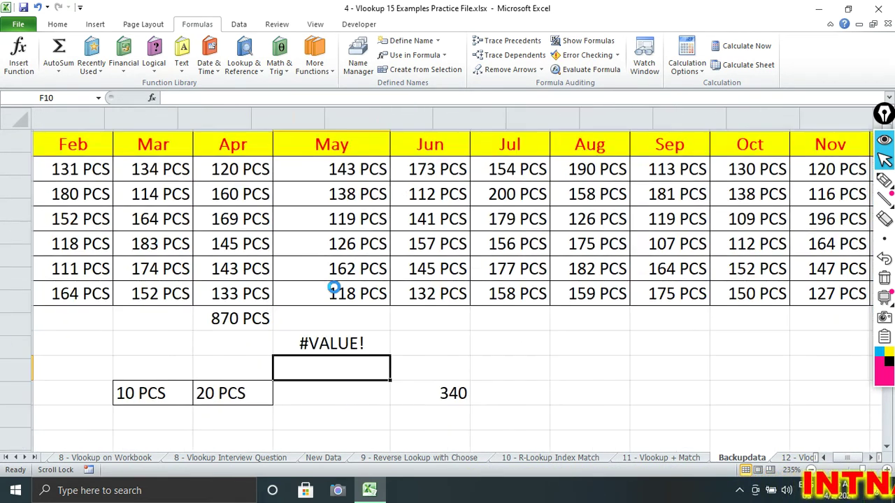
scroll(334, 287, down, 4)
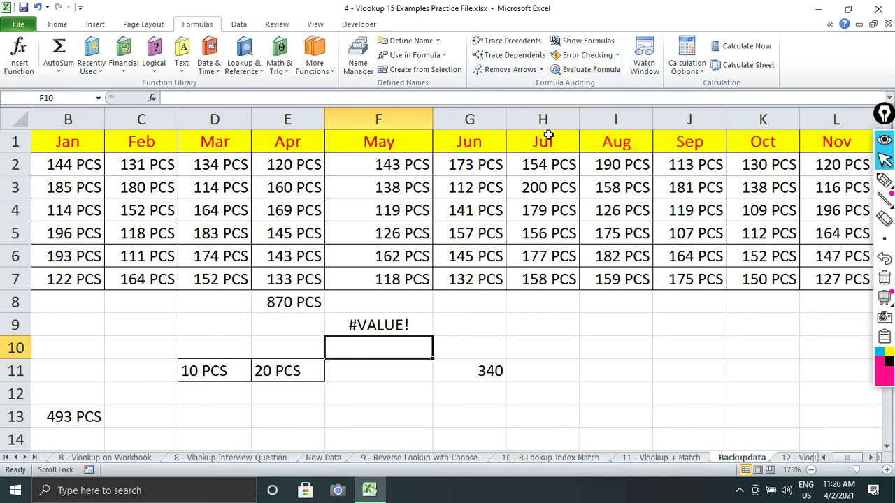
Evaluate G11's =KEYBOARD+LED step by step through 144 and 196 to 340.
click(584, 69)
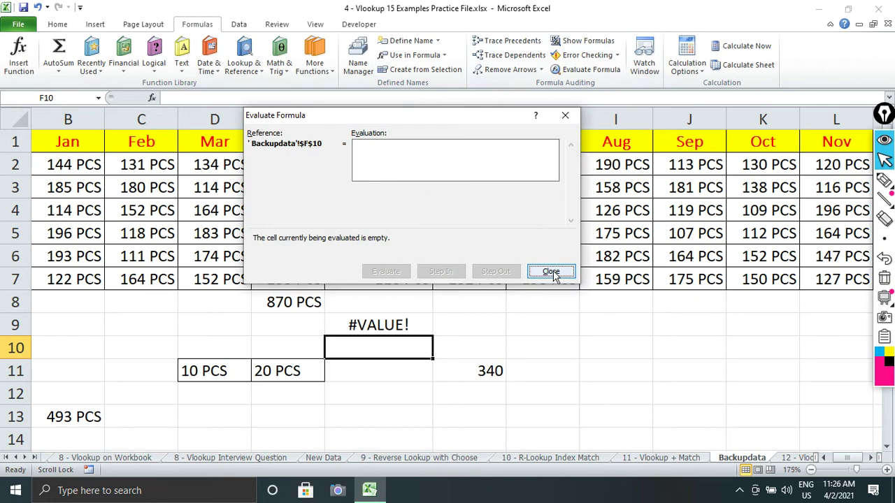
click(551, 272)
click(482, 376)
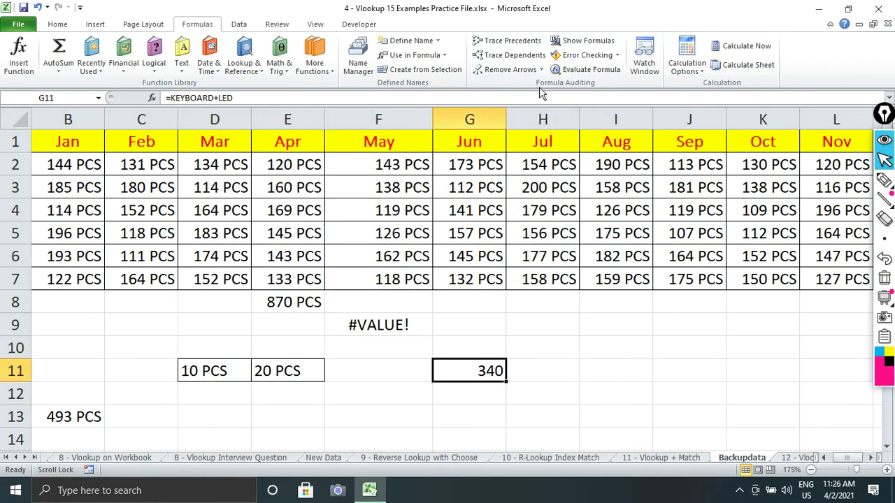
click(584, 70)
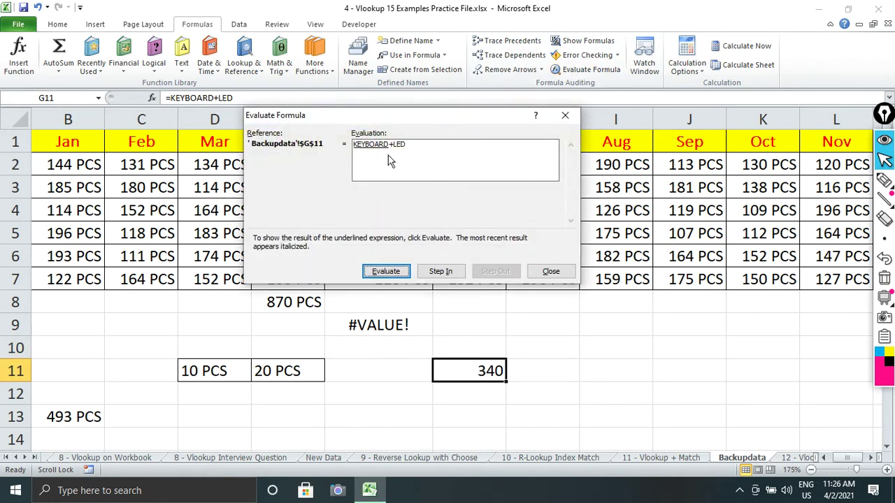
click(386, 271)
click(377, 272)
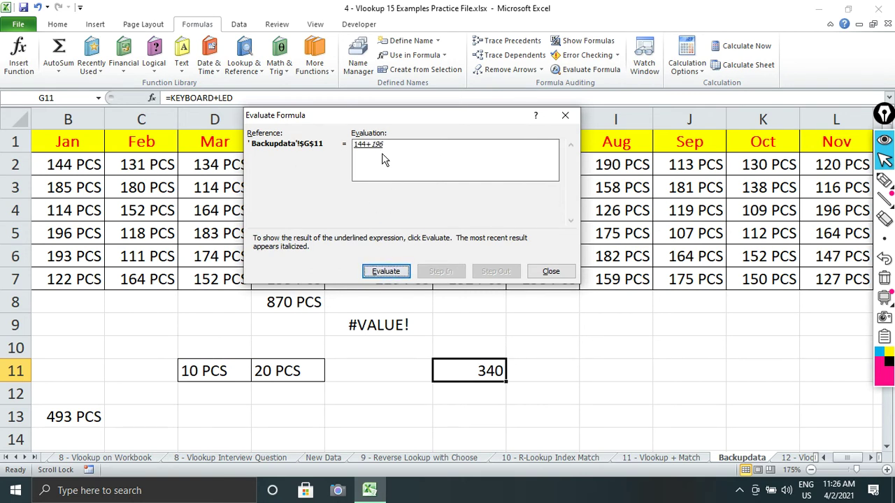
click(386, 271)
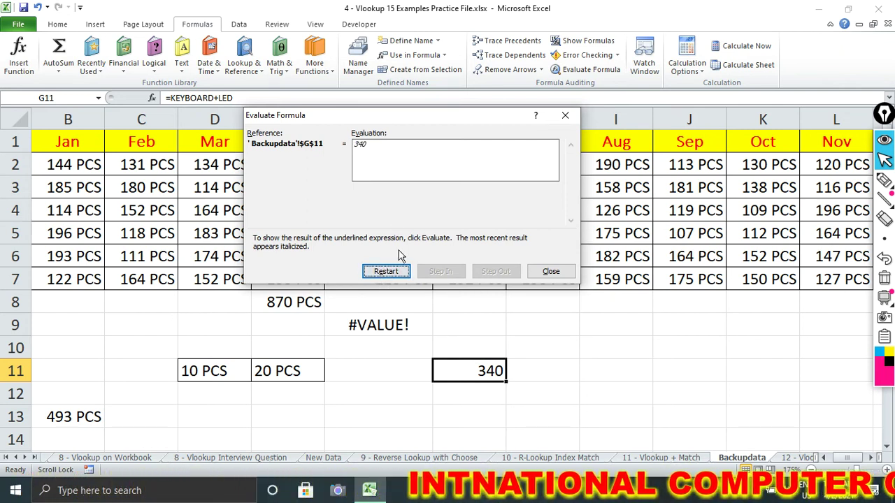
Restart and re-step the G11 evaluation, close it, and open the Watch Window.
click(389, 272)
click(397, 275)
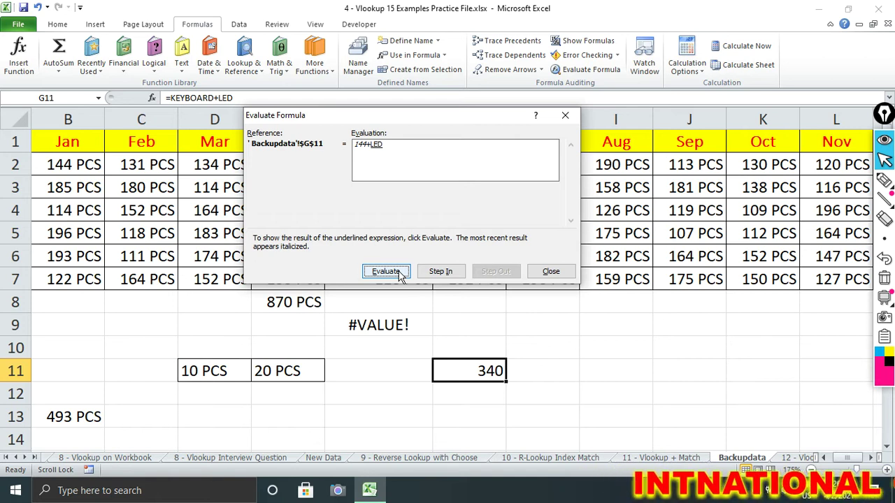
click(397, 273)
click(397, 273)
click(400, 274)
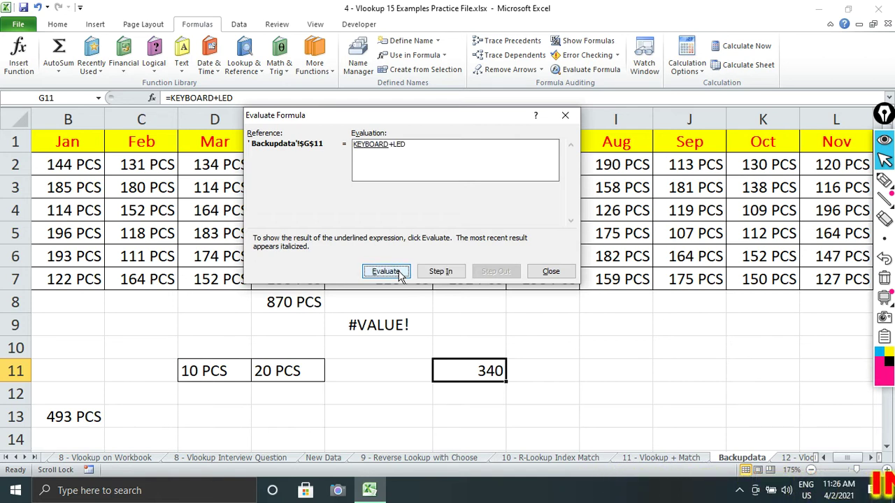
click(401, 274)
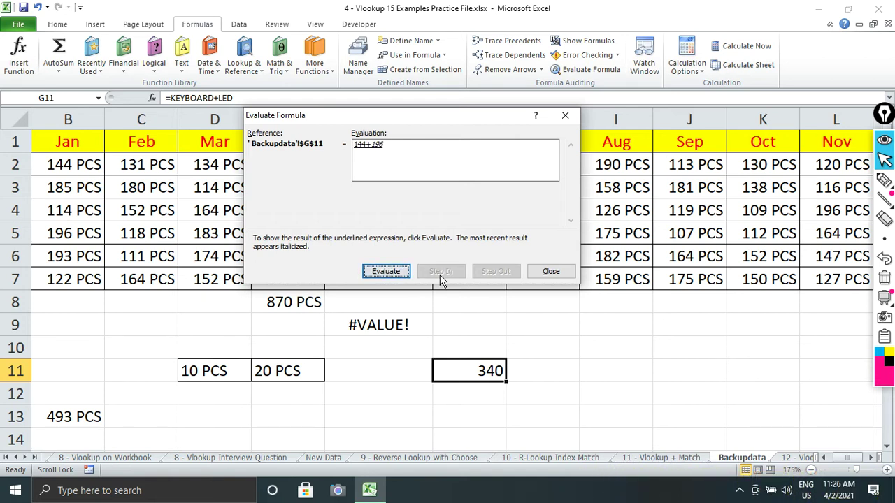
click(550, 272)
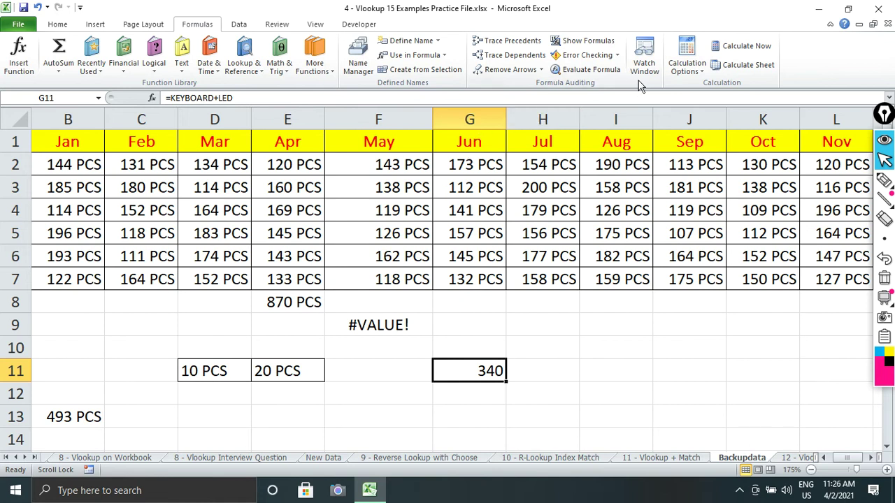
click(644, 61)
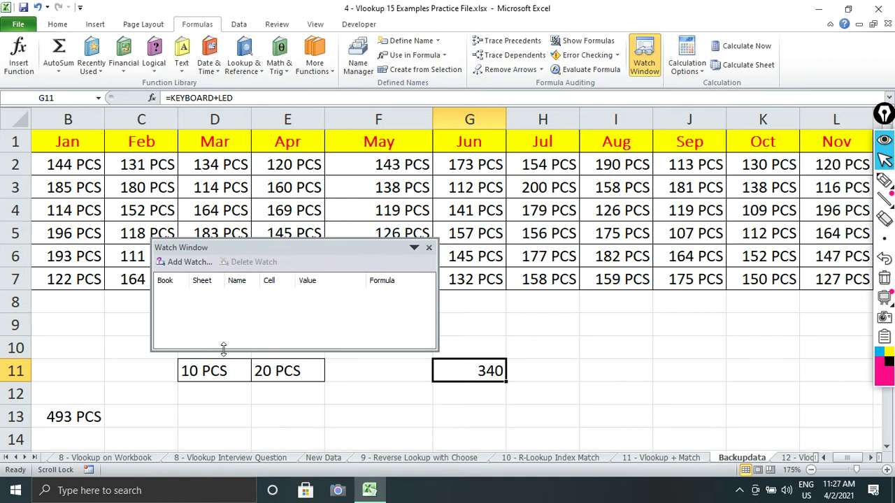
Add watches for G11 (340) and D11 (10 PCS) in the Watch Window.
click(186, 261)
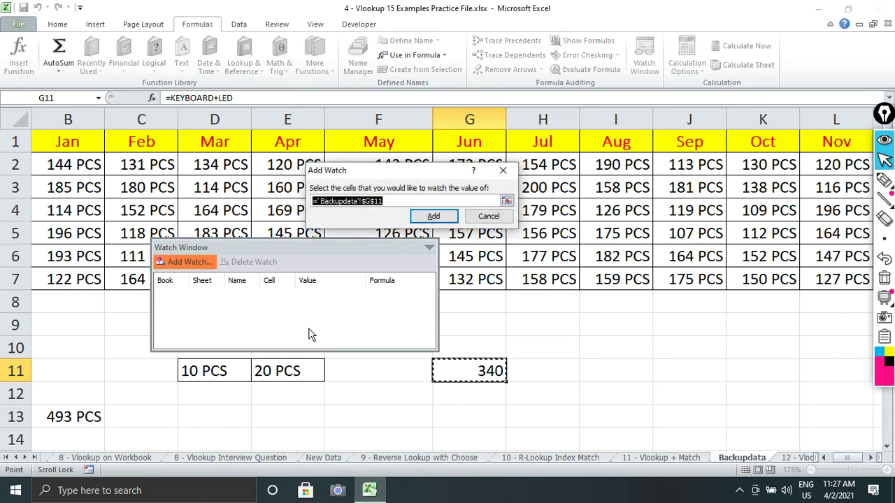
click(430, 217)
click(180, 297)
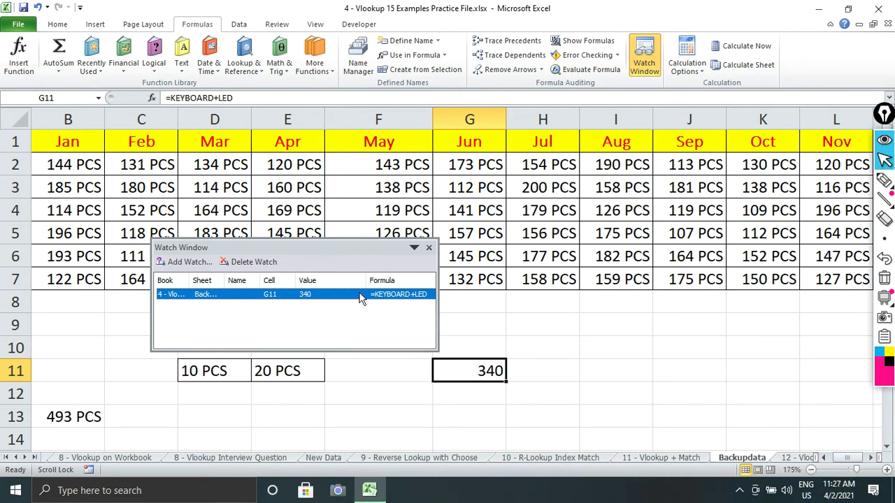
click(223, 371)
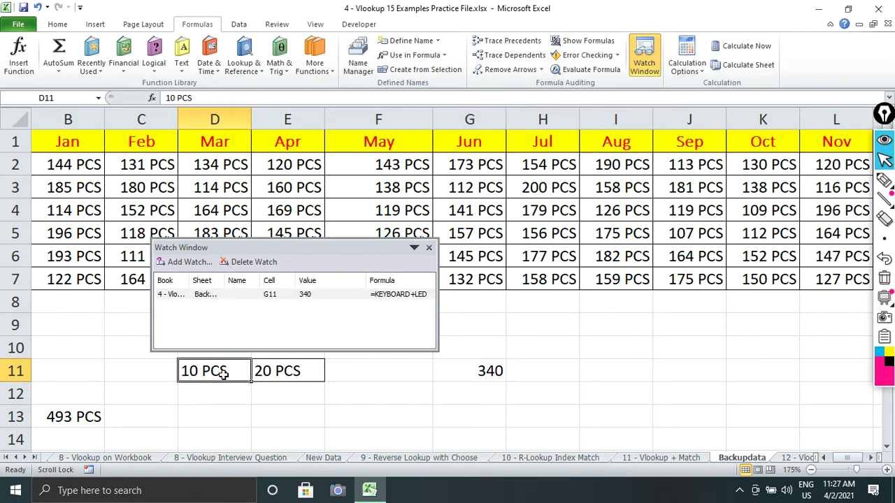
click(189, 262)
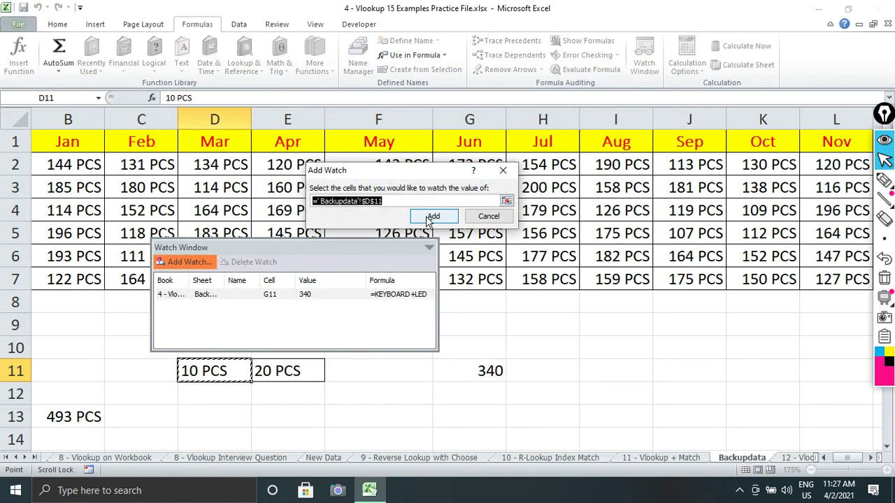
click(428, 216)
click(211, 307)
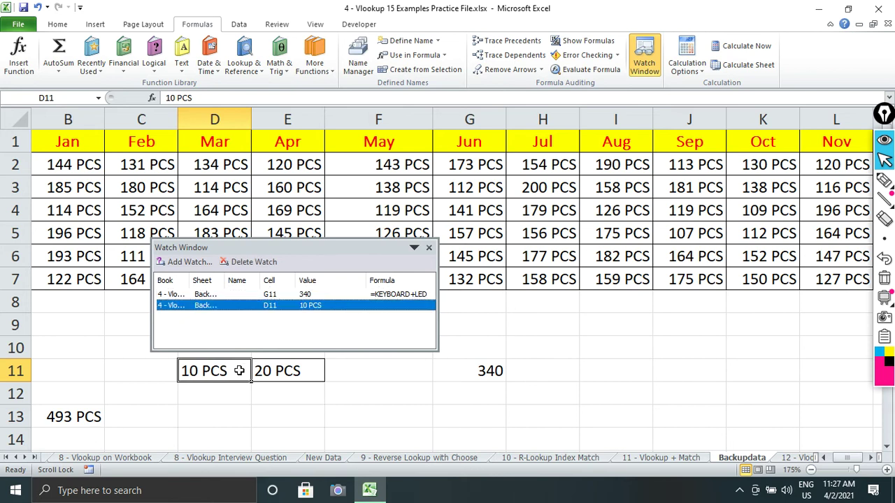
Dock the Watch Window top, left and bottom, then float it right and widen it.
click(268, 260)
drag(269, 249, 246, 87)
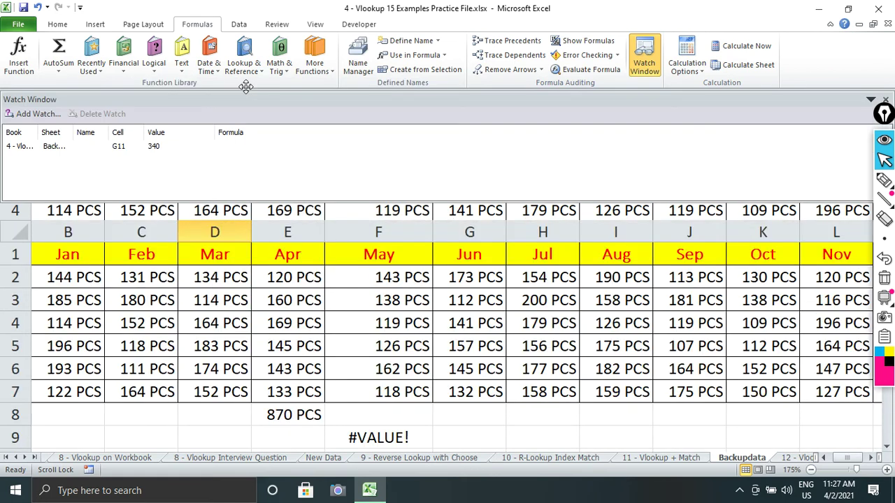
drag(3, 221, 3, 256)
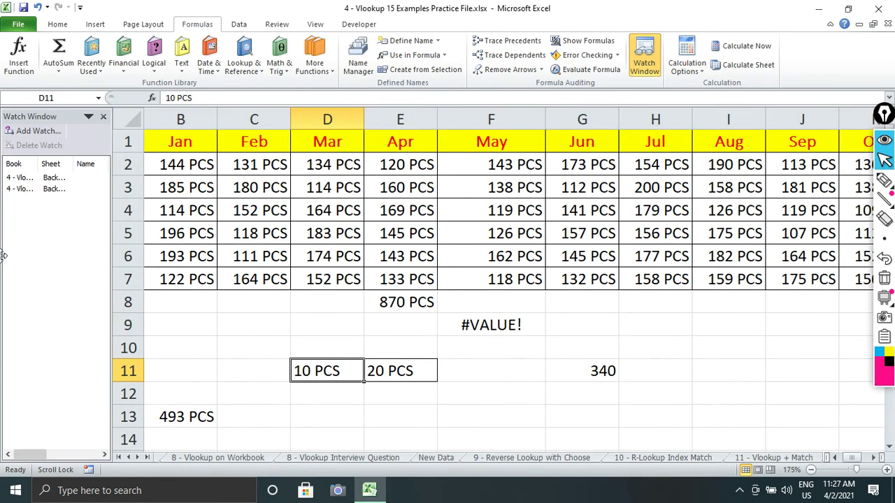
drag(32, 116, 298, 453)
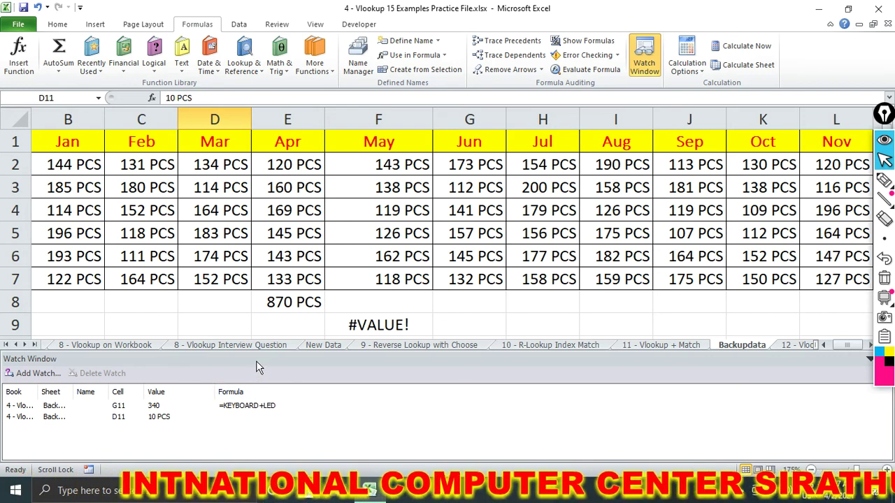
mouse_move(256, 360)
mouse_down()
mouse_move(888, 239)
mouse_move(784, 178)
mouse_up()
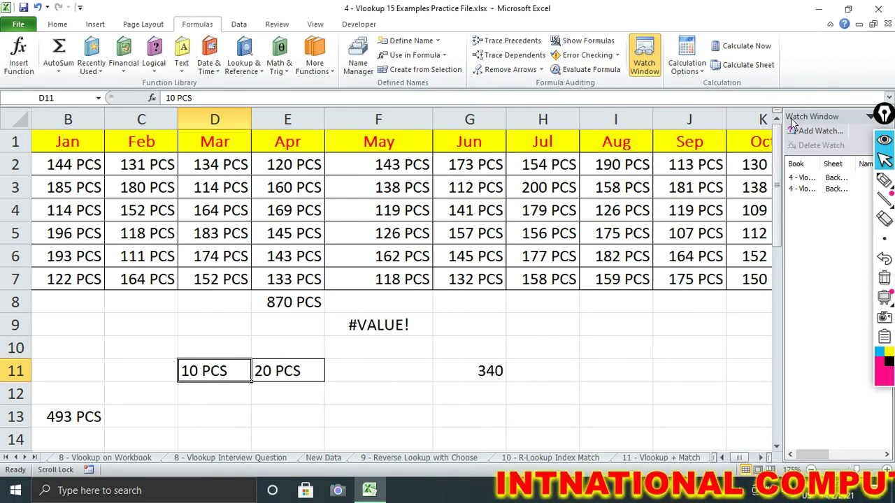
drag(783, 176, 442, 177)
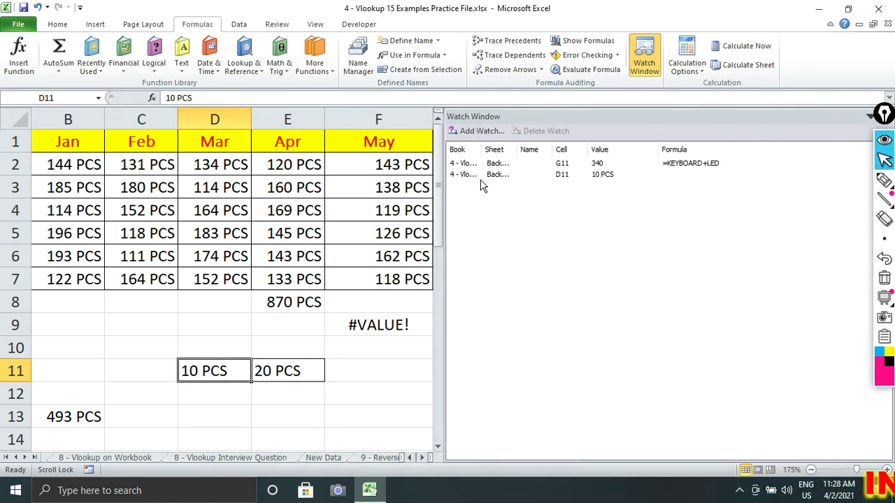
Delete the G11 and D11 watches and close the Watch Window.
click(493, 174)
click(523, 163)
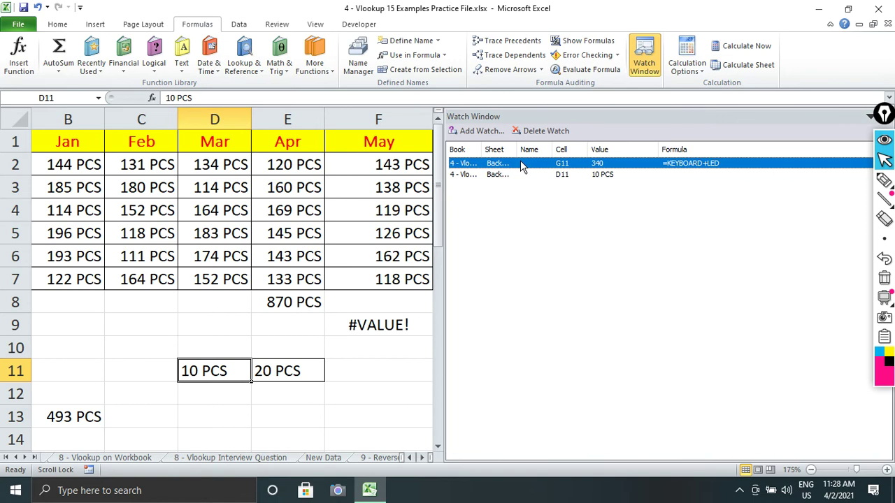
click(552, 132)
click(552, 167)
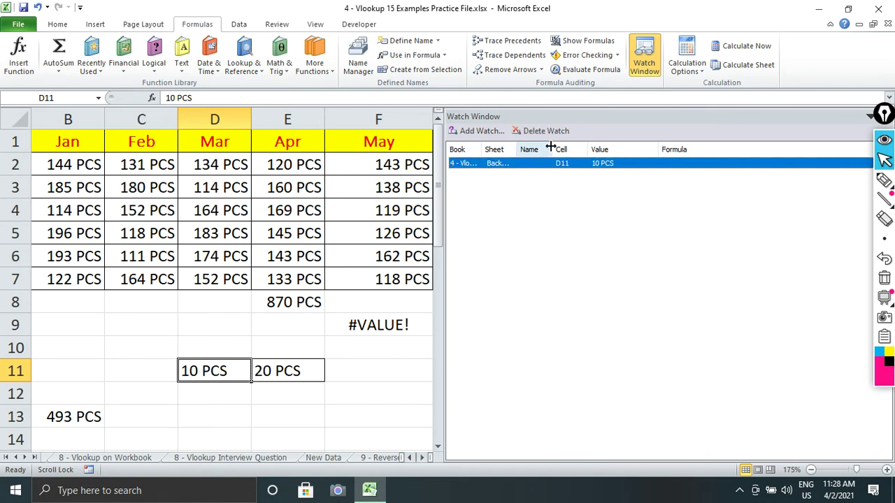
click(553, 132)
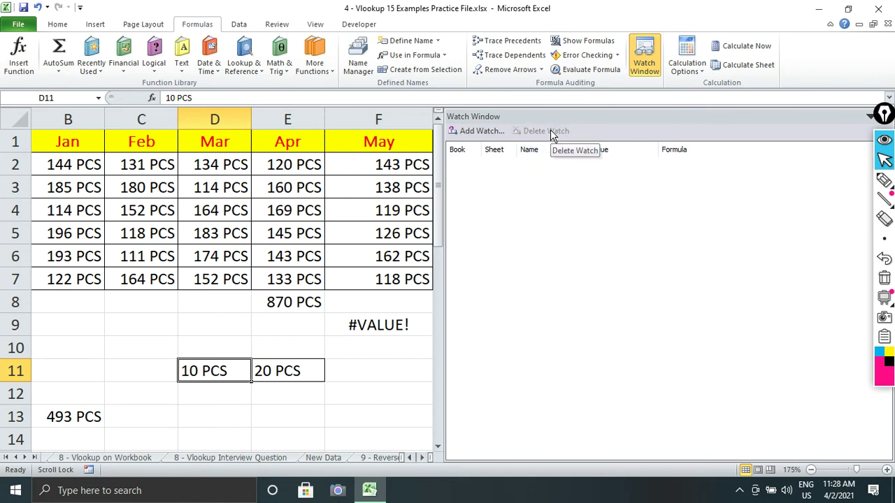
drag(608, 116, 388, 113)
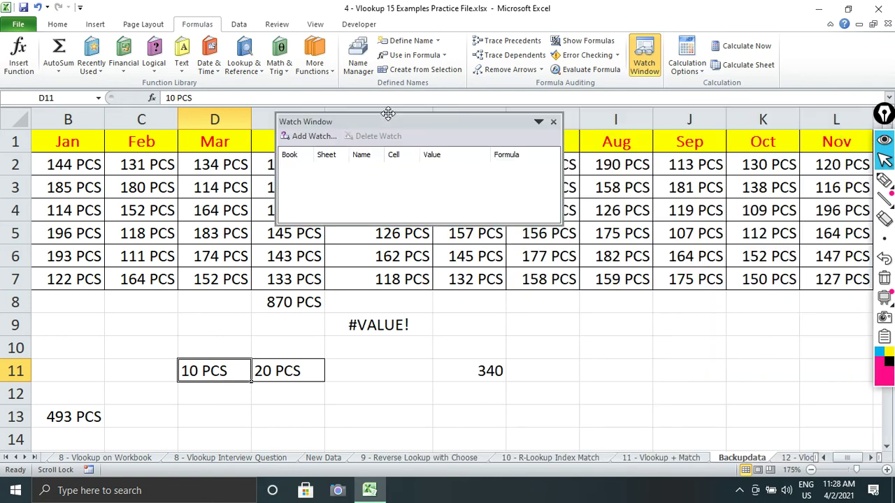
click(552, 122)
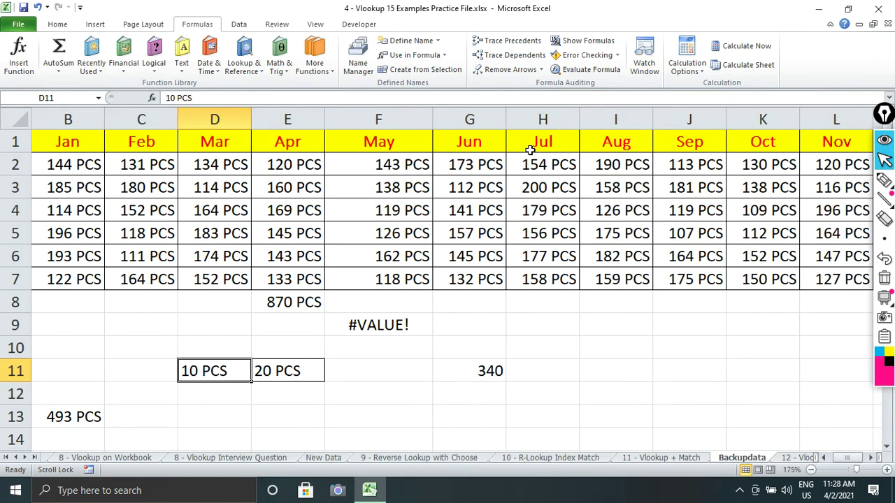
click(689, 75)
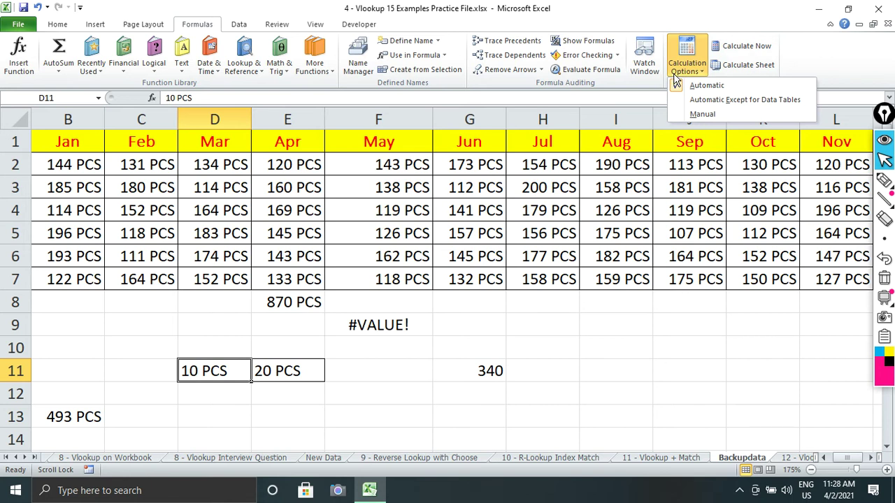
Keep Automatic calculation and clear the #VALUE! formula from F9.
click(353, 318)
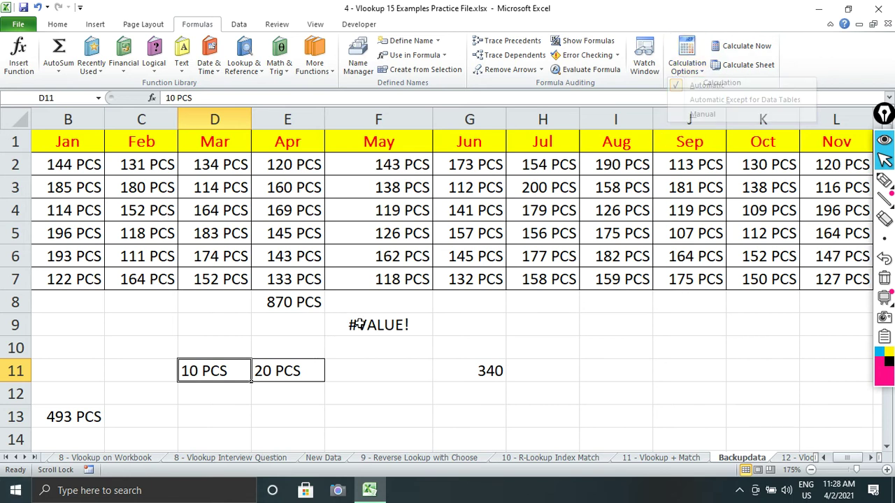
click(381, 327)
key(Delete)
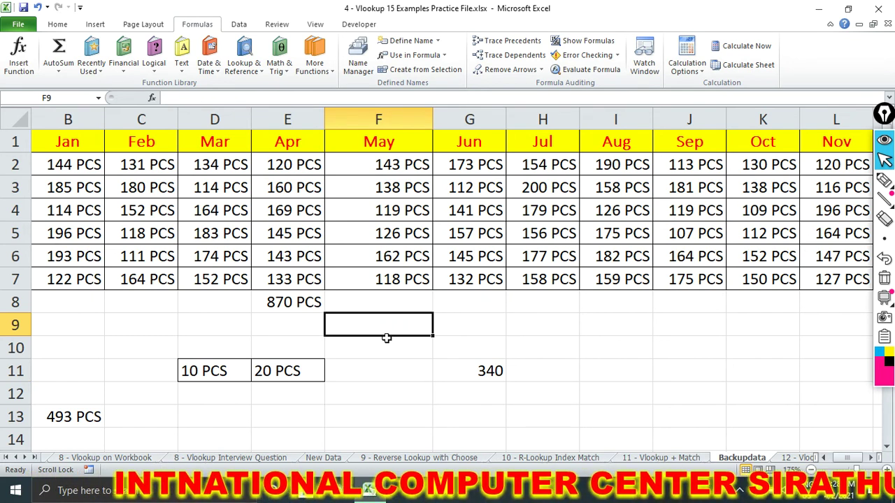
ctrl+scroll(383, 340, up, 1)
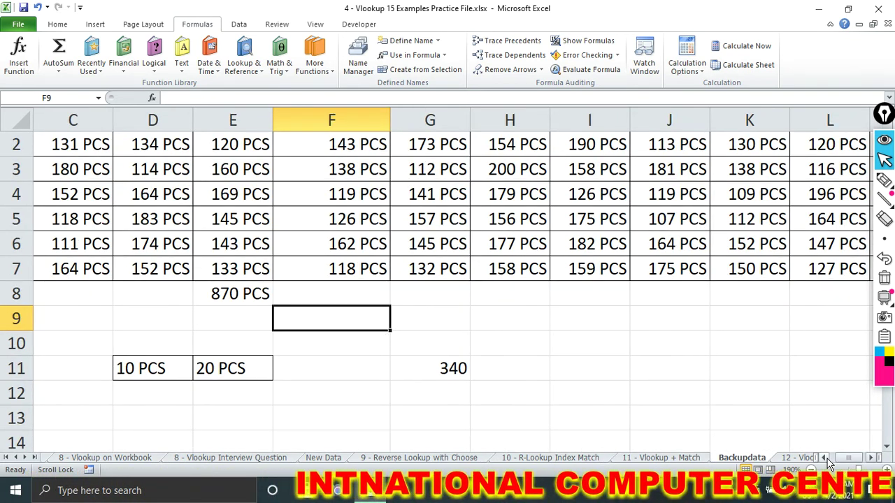
scroll(237, 328, left, 2)
scroll(237, 327, up, 1)
AutoSum February's values in C8 and change C5 to 300.
click(238, 327)
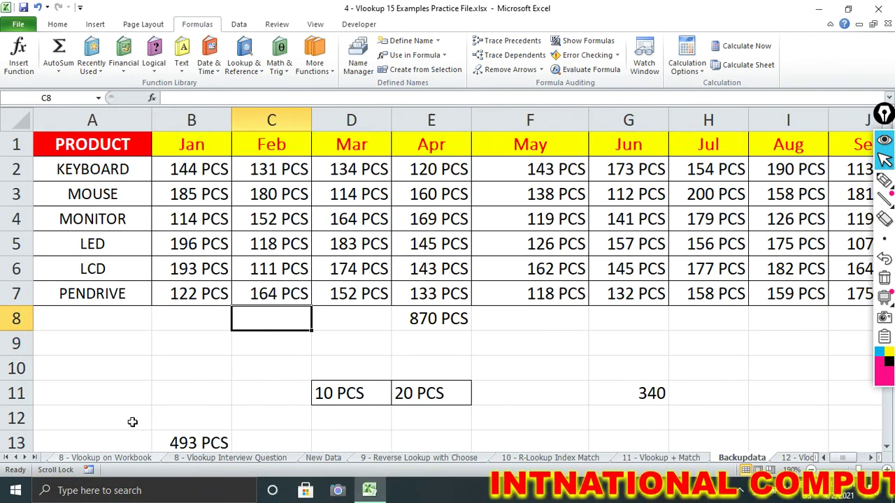
click(688, 64)
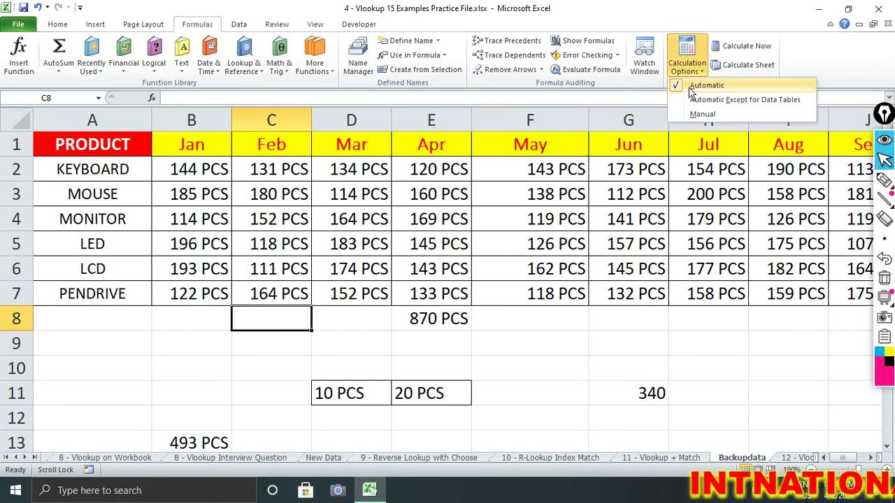
click(297, 323)
key(alt+equal)
key(Return)
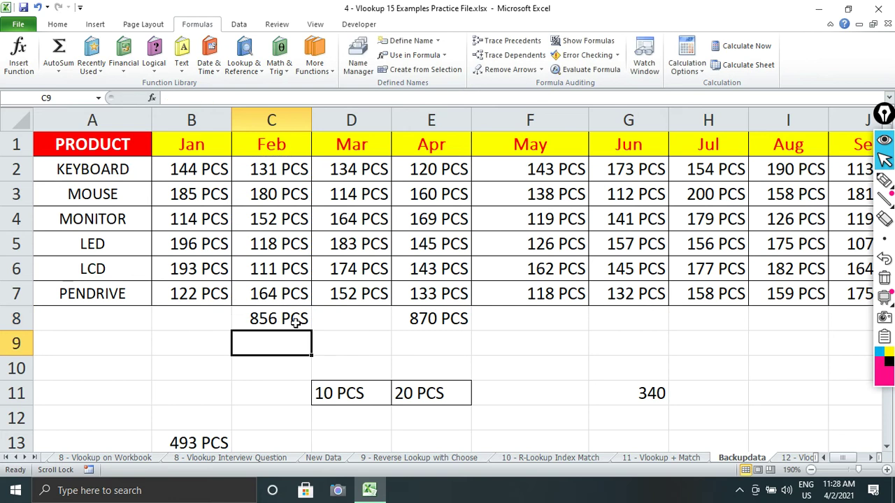
click(280, 250)
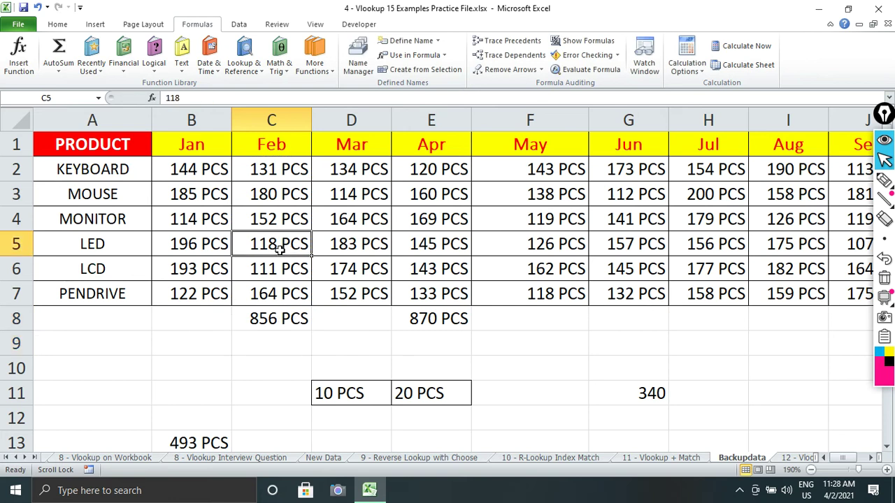
text(300)
key(Return)
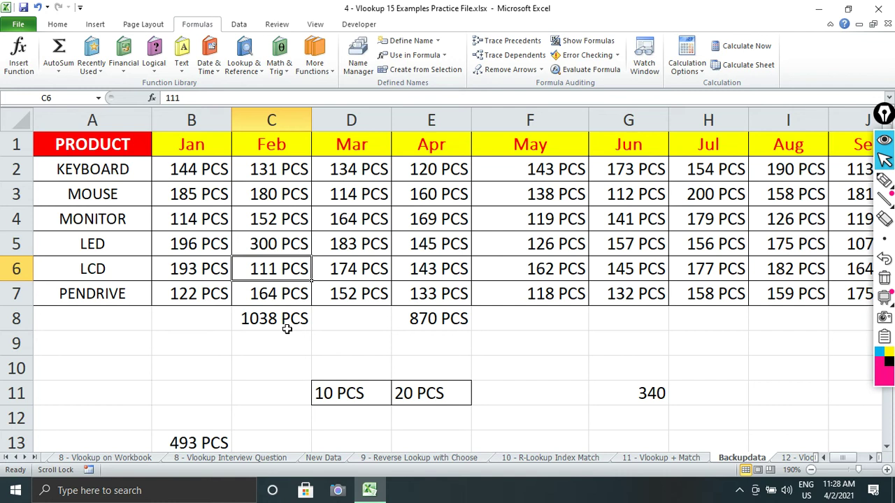
Switch calculation to Manual and enter 33333 in C5.
click(685, 63)
click(699, 113)
click(276, 244)
text(33333)
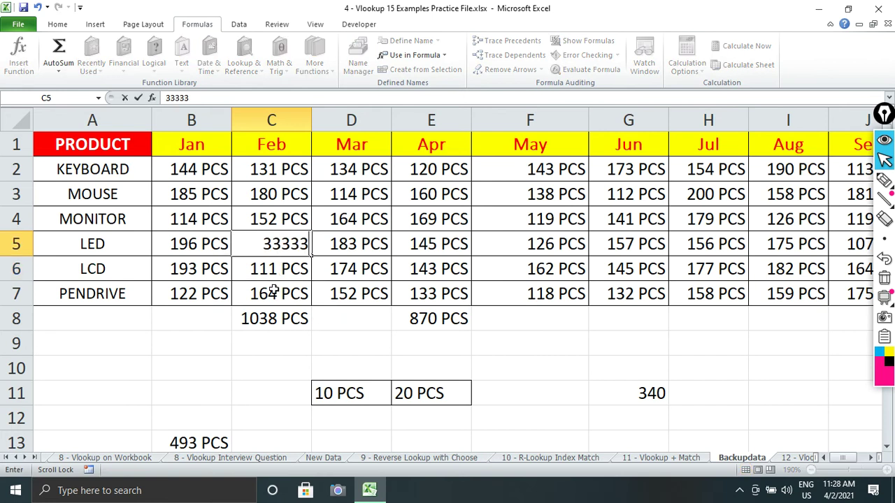
click(254, 371)
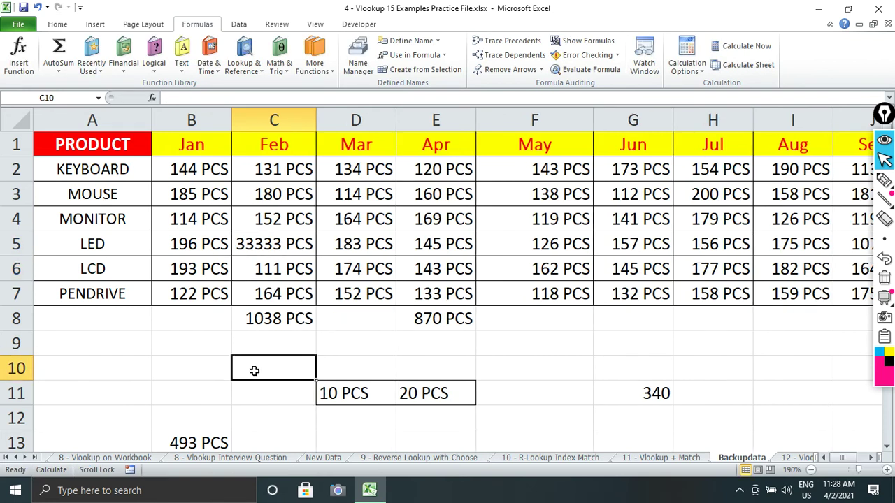
Enter 6000 in C6 and replace B5's 196 with 200 without totals updating.
click(277, 277)
text(6)
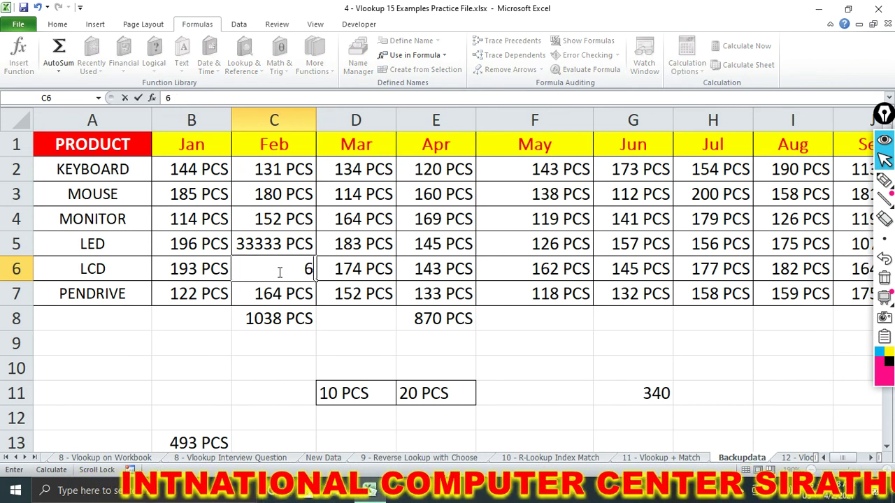
text(000)
click(276, 343)
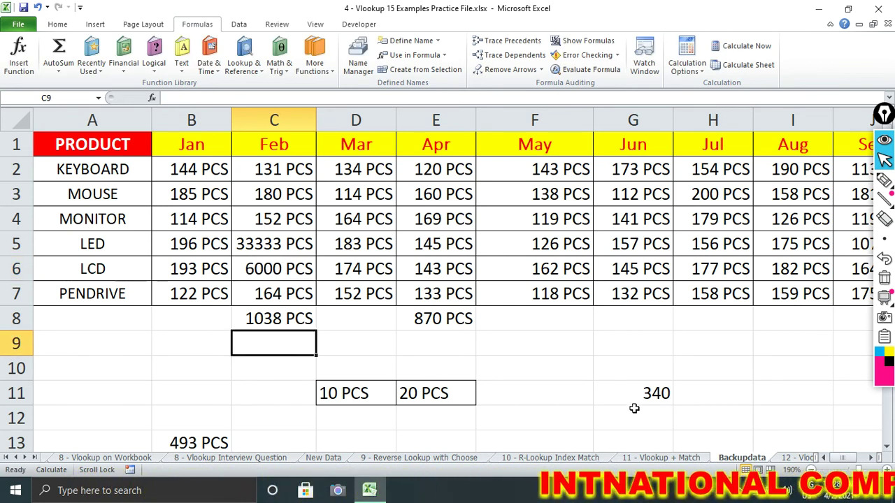
double_click(188, 249)
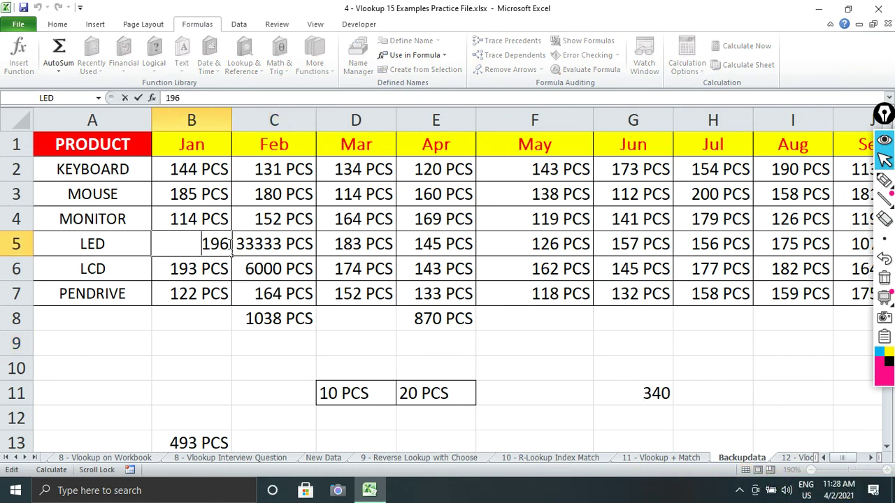
drag(231, 245, 182, 243)
text(200)
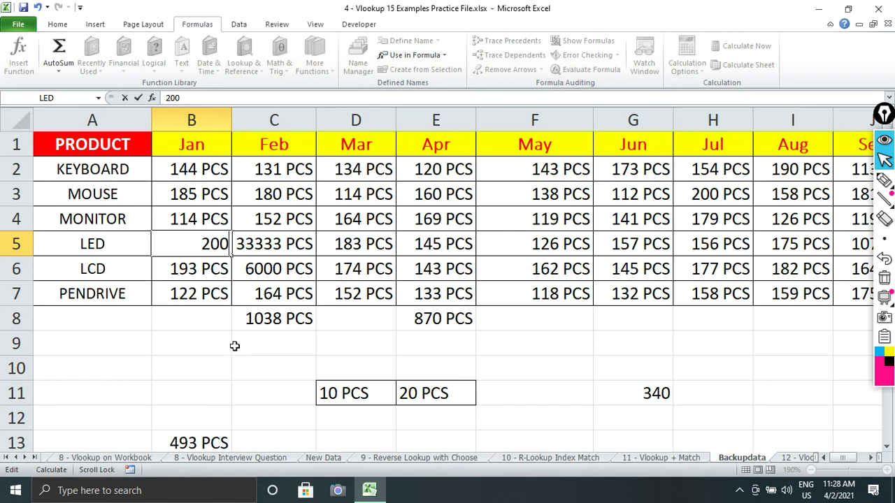
click(236, 348)
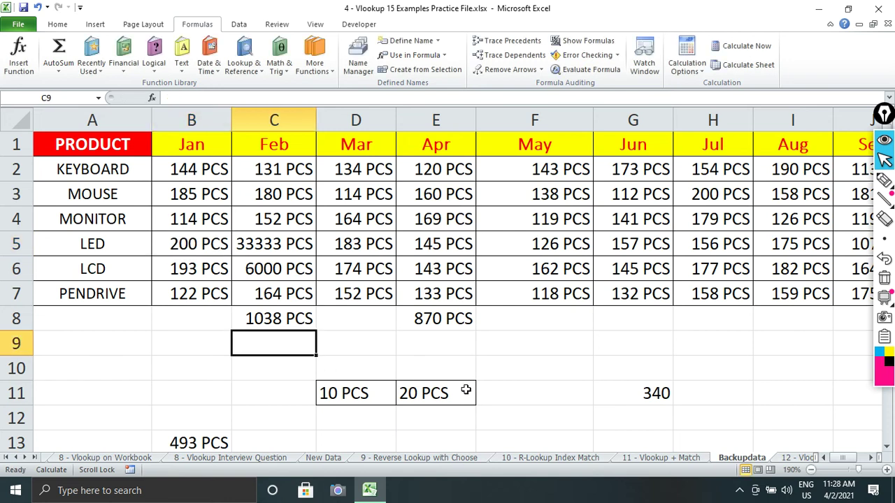
Switch back to Automatic calculation and enter 7000 in B4 and 500 in B5.
click(692, 68)
click(692, 85)
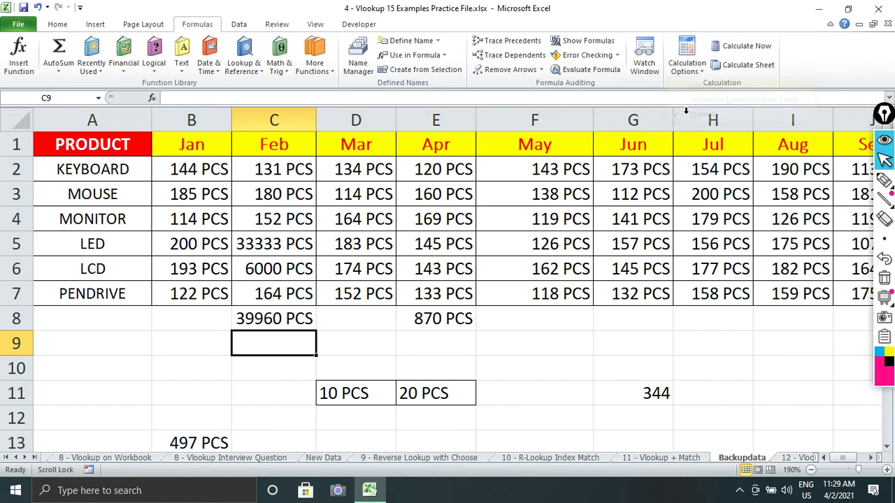
click(217, 226)
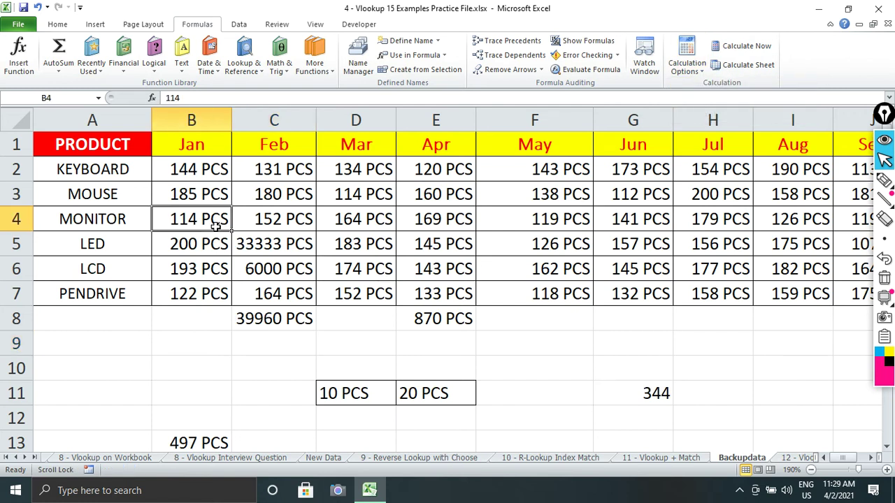
text(7000)
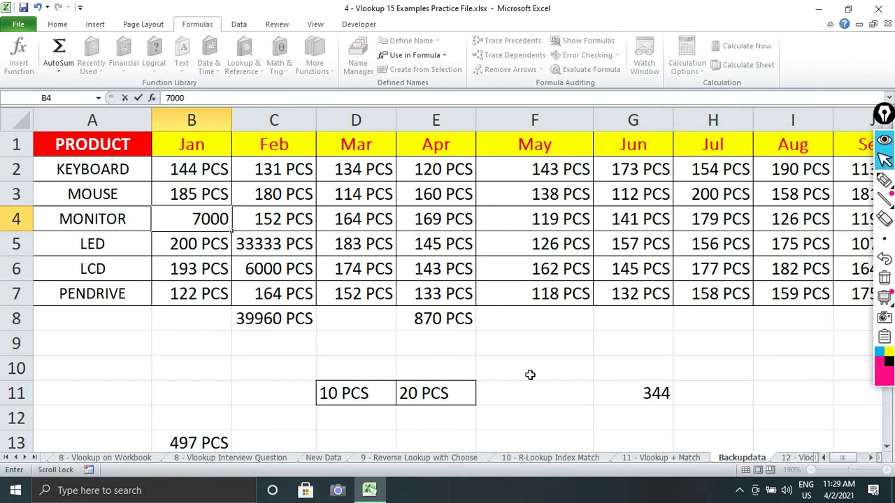
key(Return)
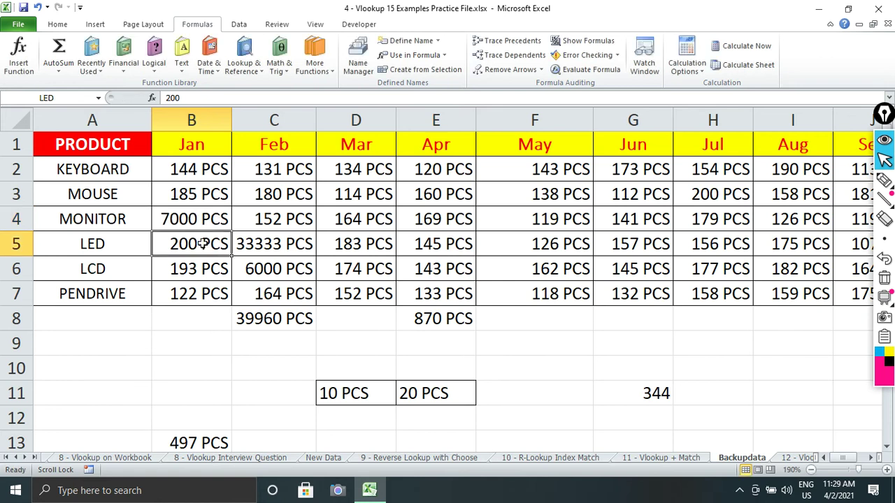
text(500)
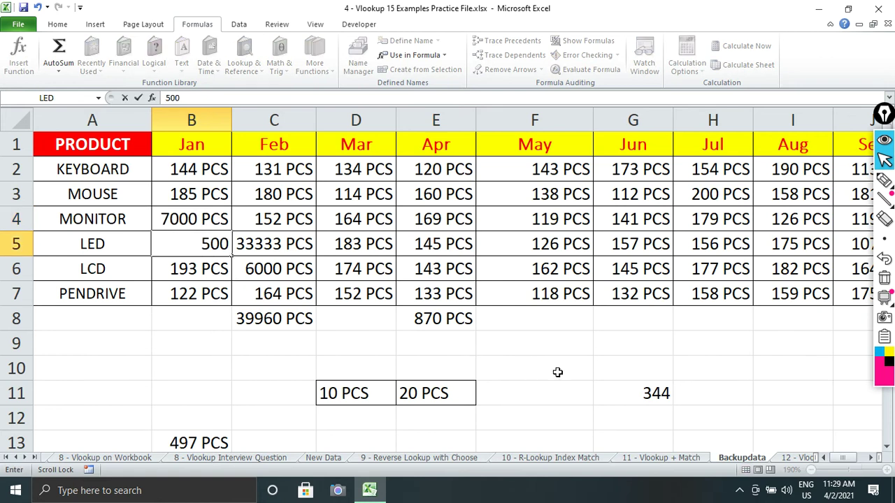
click(557, 372)
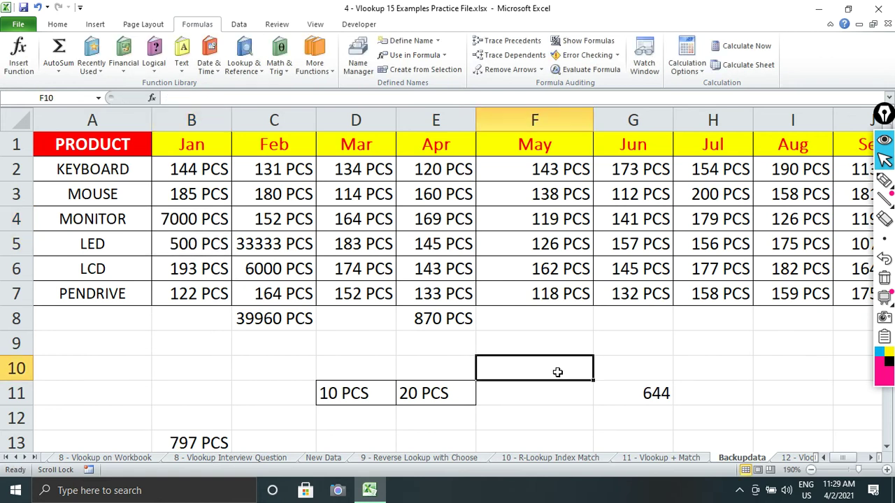
Switch calculation to Manual and enter 600 in B6.
click(688, 68)
click(703, 114)
click(160, 275)
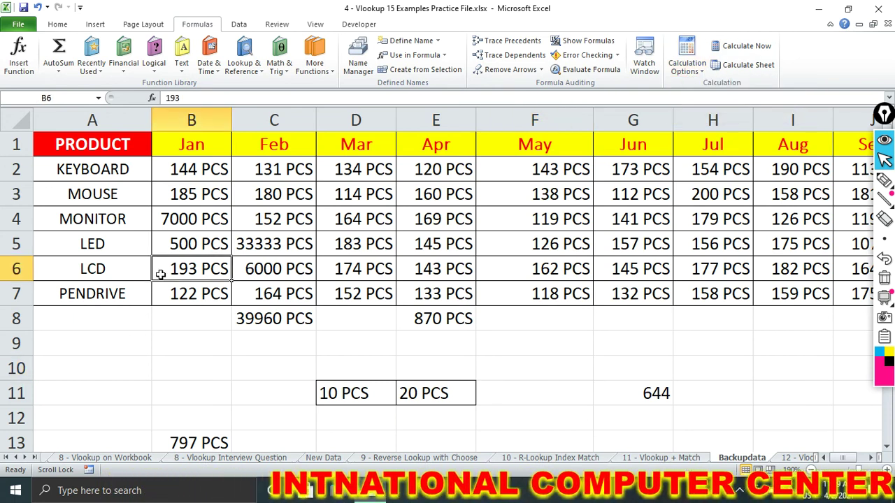
text(600)
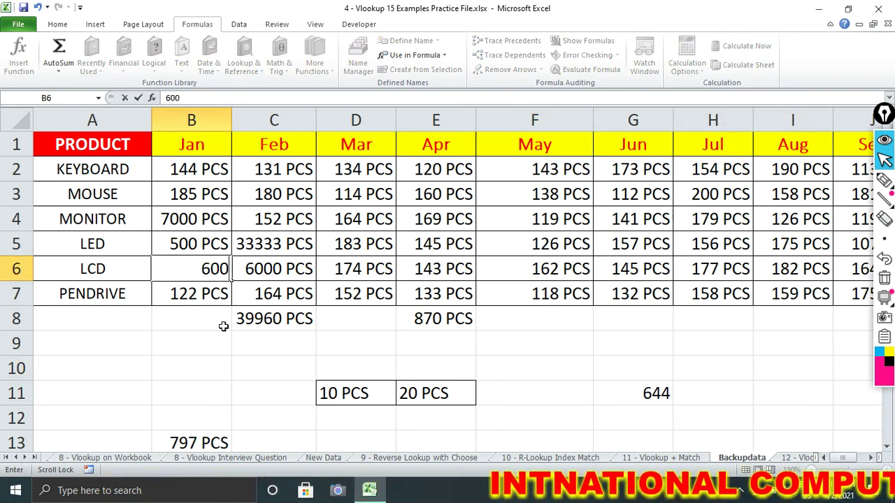
click(512, 375)
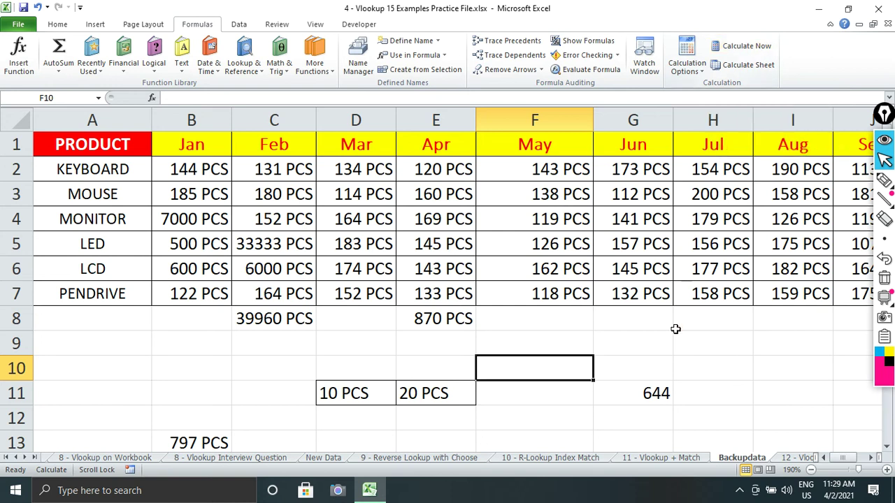
Circle the 644 result in G11, then recalculate the whole workbook with Calculate Now.
click(884, 180)
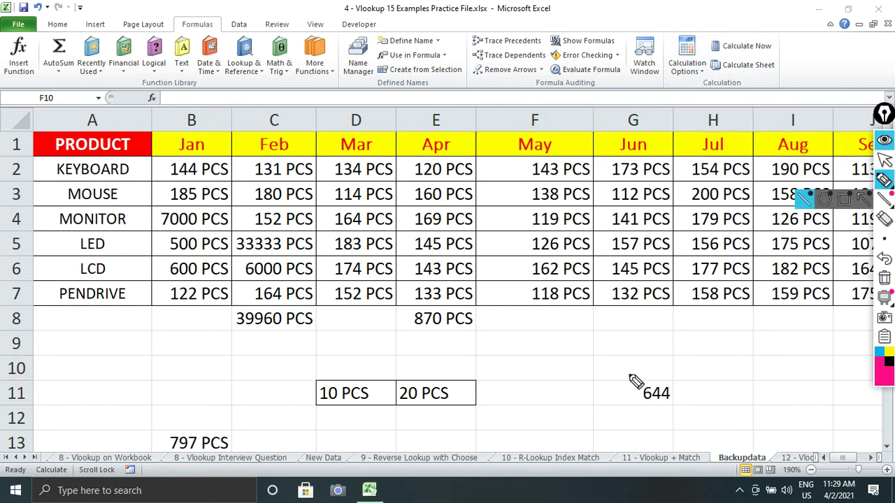
drag(630, 376, 598, 366)
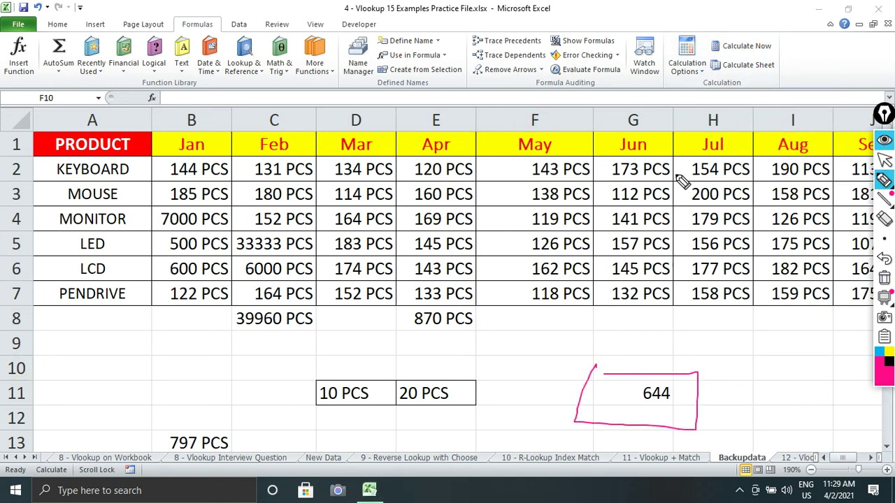
click(885, 161)
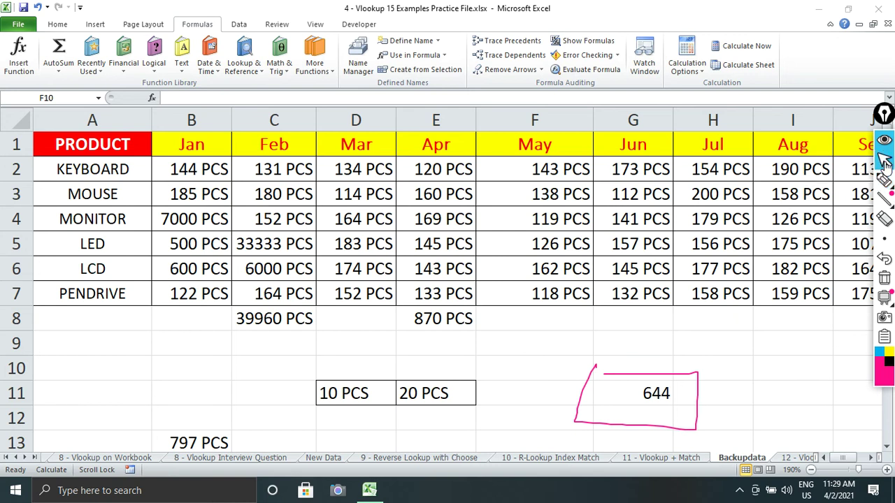
click(726, 51)
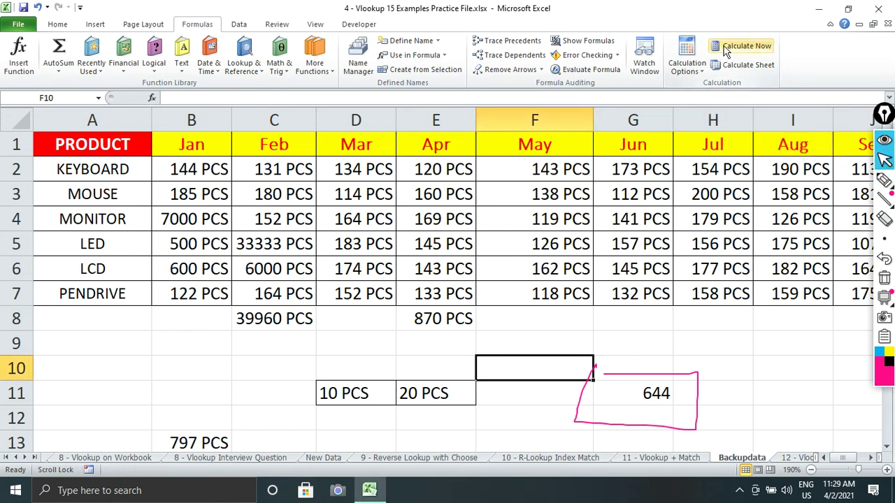
Enter 9000 as LED's January quantity in B5 and recalculate so G11 shows 9144.
click(198, 264)
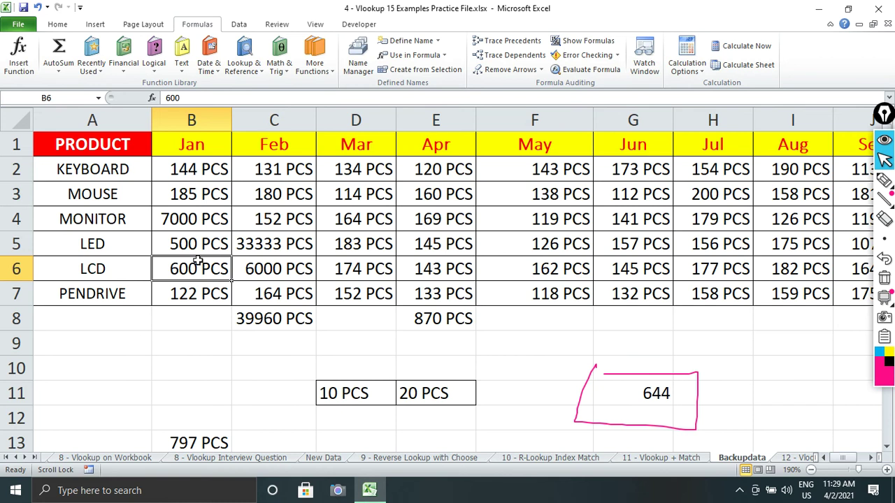
key(Up)
text(90)
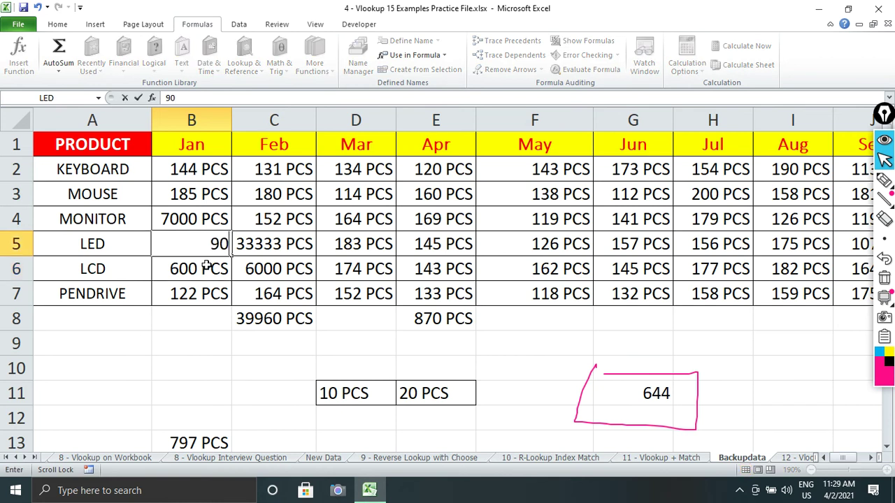
click(435, 316)
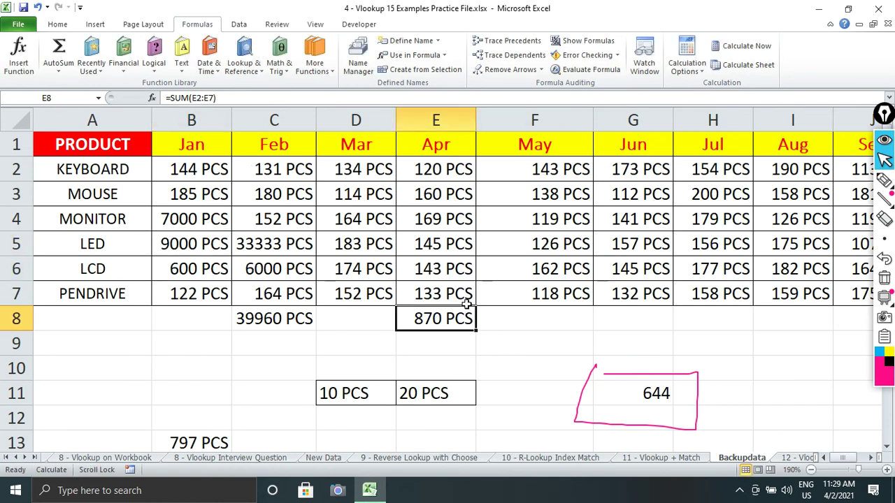
click(744, 49)
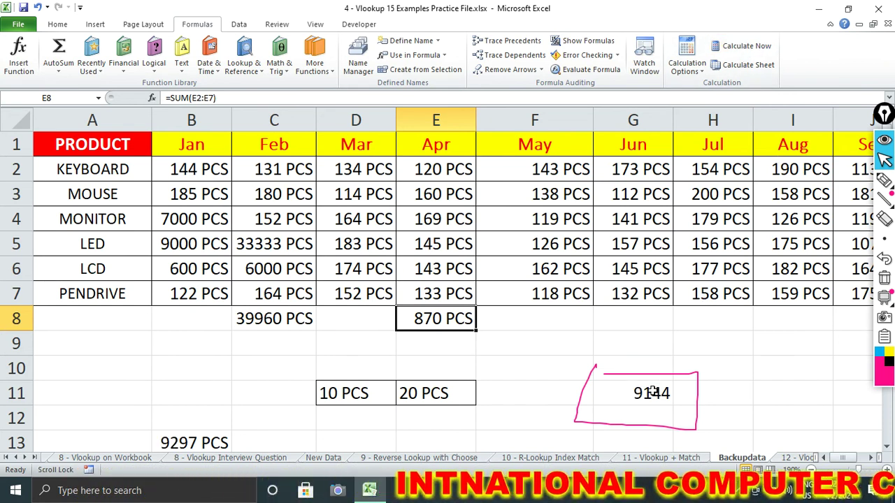
click(884, 278)
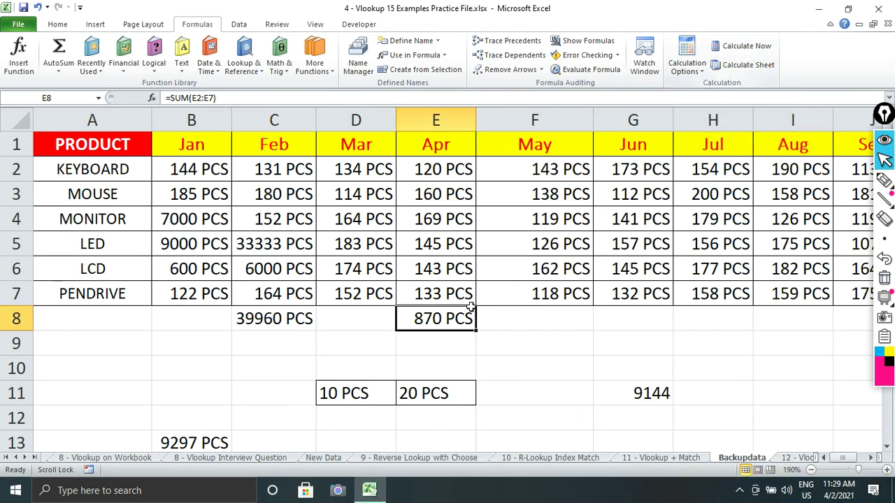
Enter 65656 in MONITOR's February cell C4 and 1200 in LED's January cell B5.
click(277, 321)
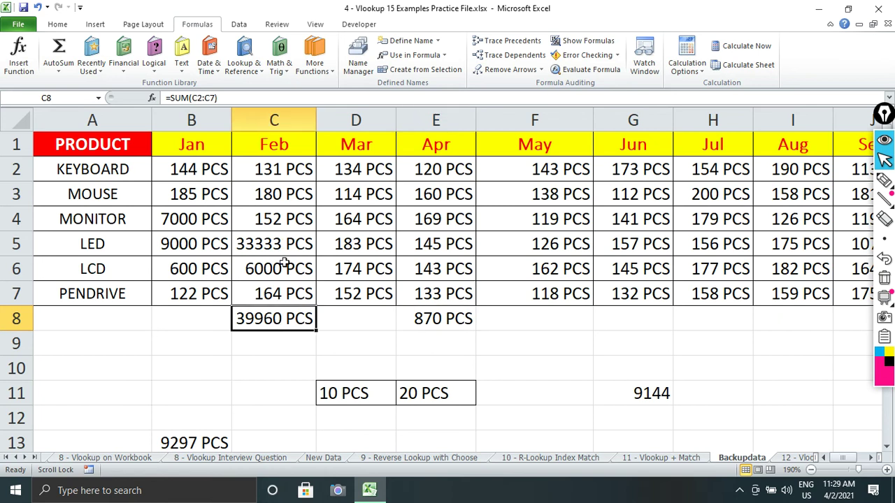
click(294, 219)
text(6565)
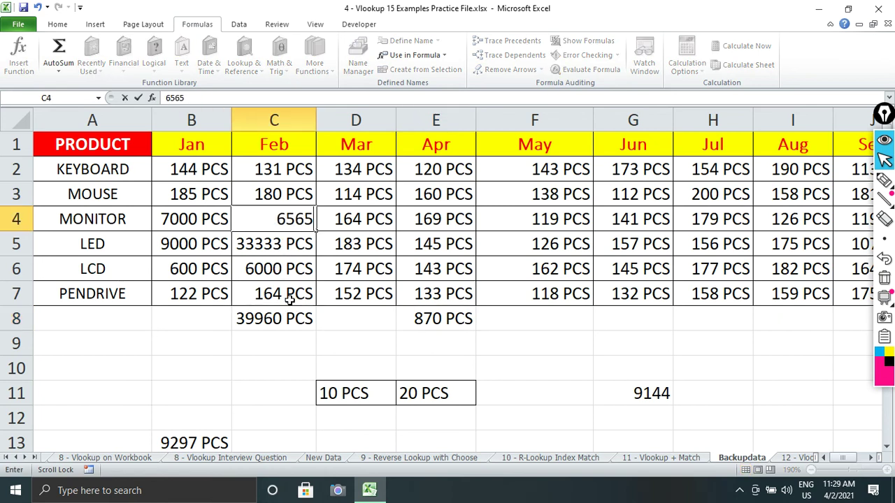
text(6)
click(289, 346)
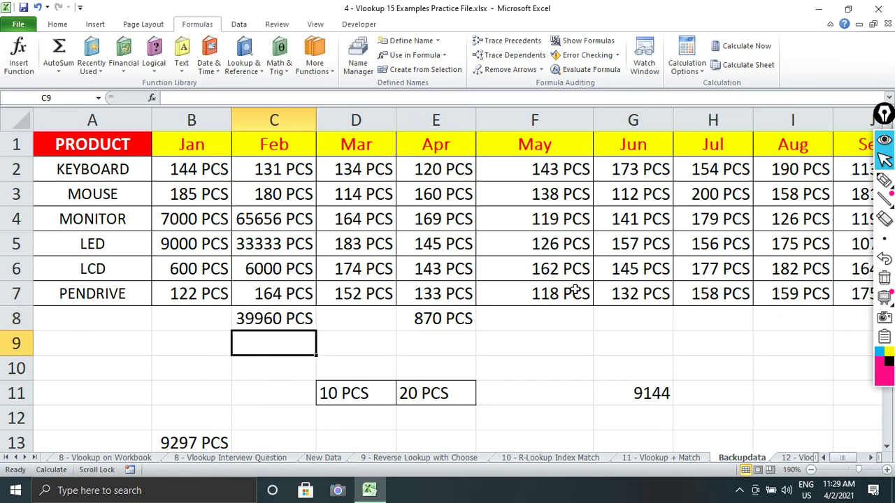
click(177, 250)
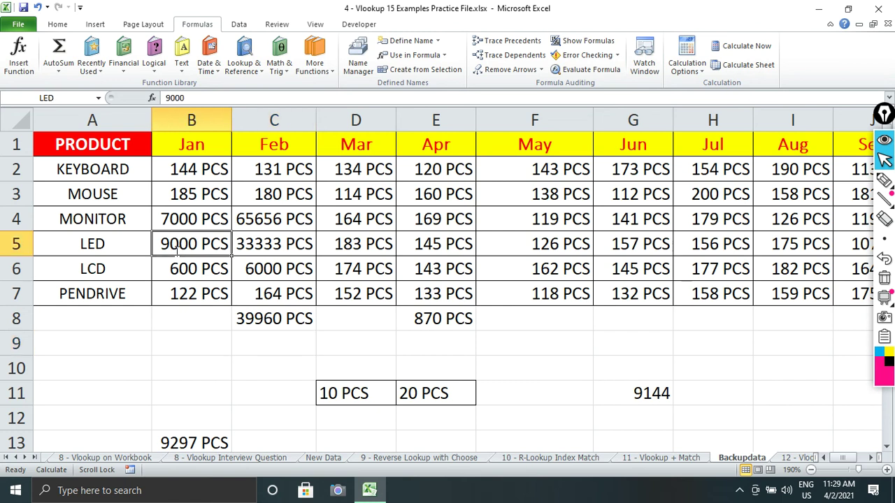
text(1200)
click(489, 367)
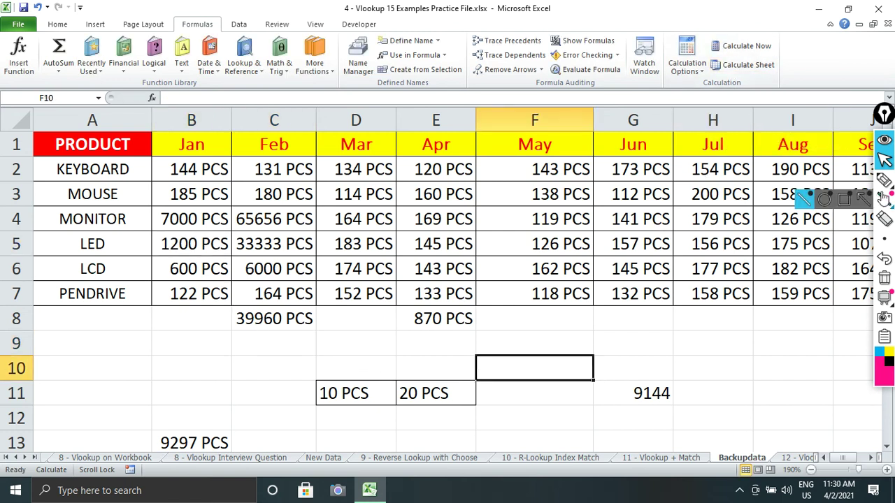
Circle the still-unrecalculated 39960 PCS total in C8 and 9144 in G11.
click(884, 180)
drag(217, 335, 212, 325)
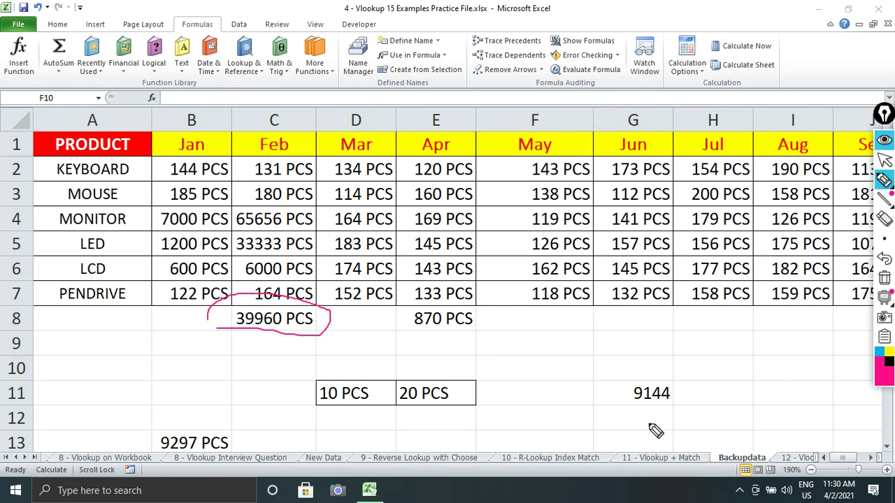
drag(685, 365, 710, 396)
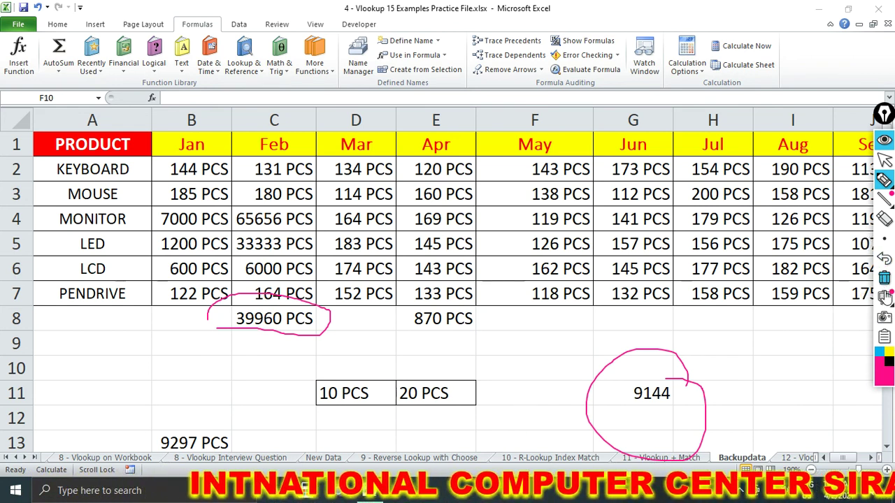
click(885, 159)
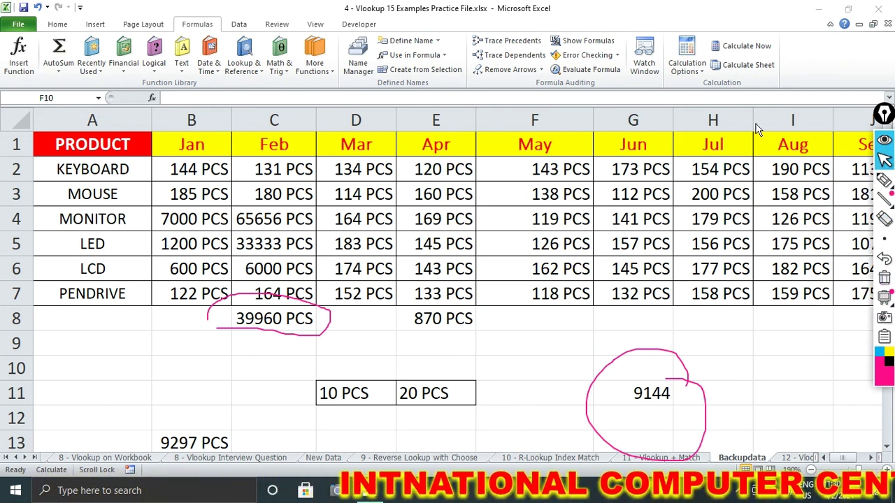
click(736, 70)
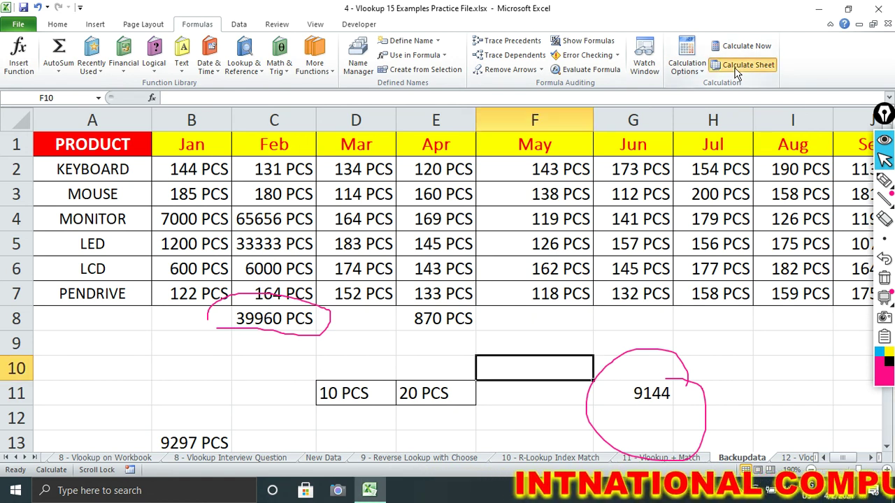
Recalculate only the current sheet and widen column C so C8 shows 105464 PCS.
click(735, 70)
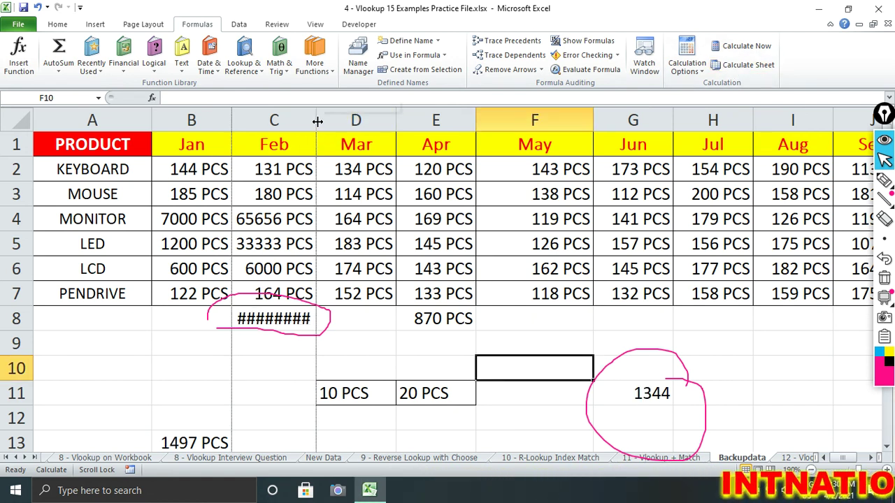
drag(317, 122, 342, 122)
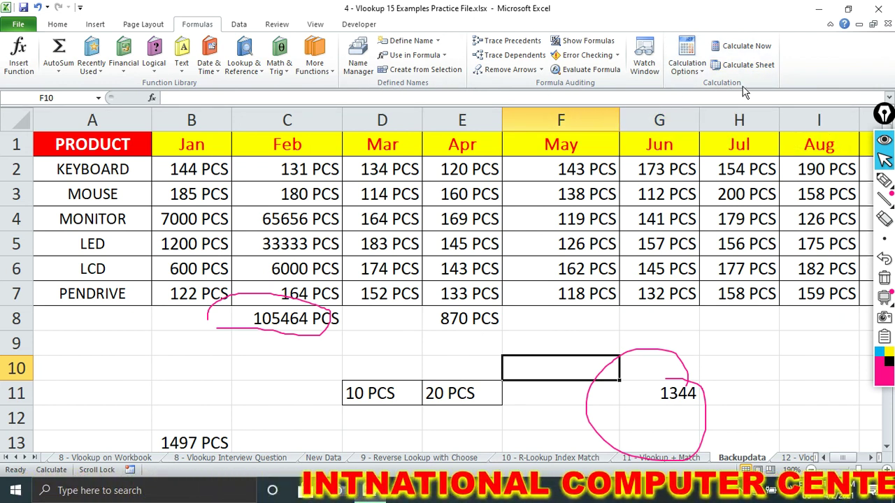
click(823, 180)
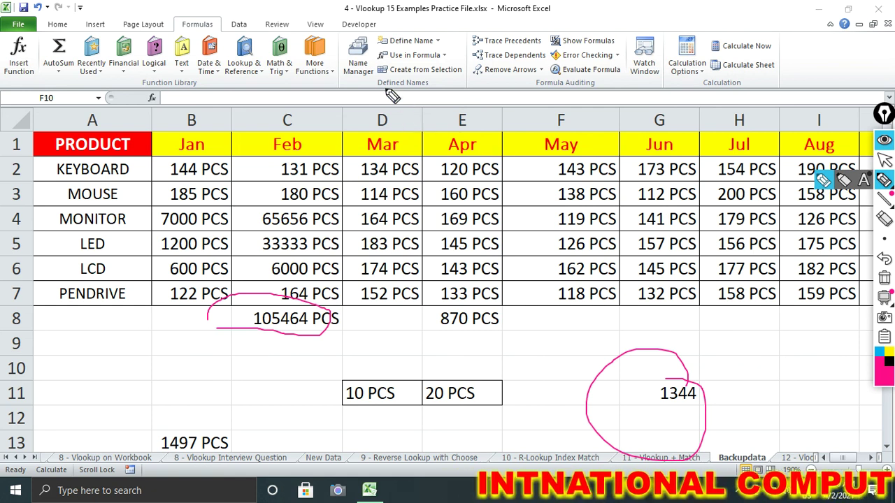
drag(367, 89, 780, 109)
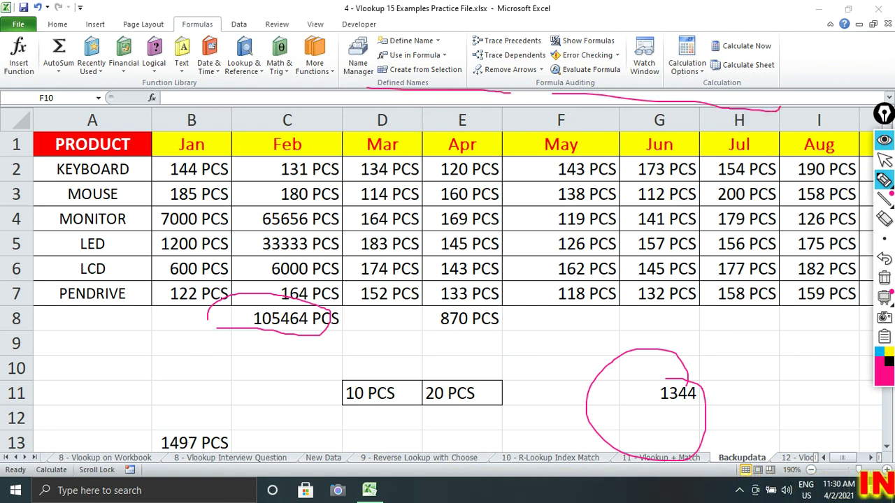
click(884, 161)
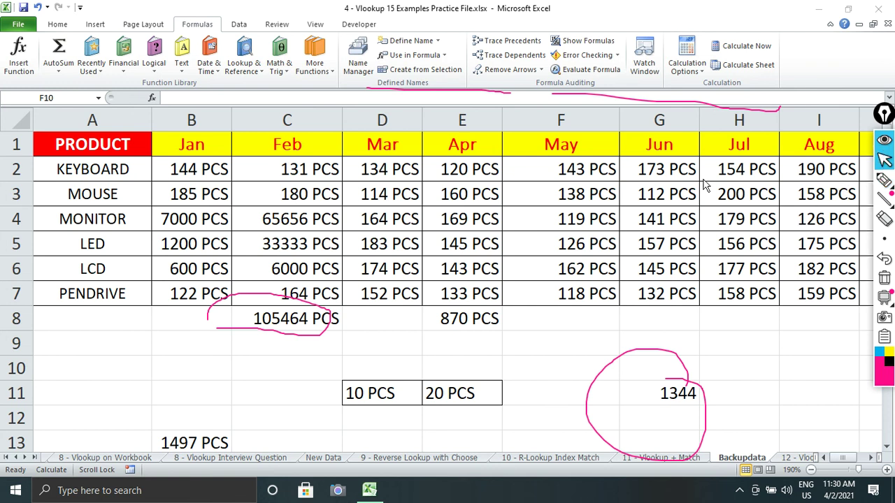
click(884, 280)
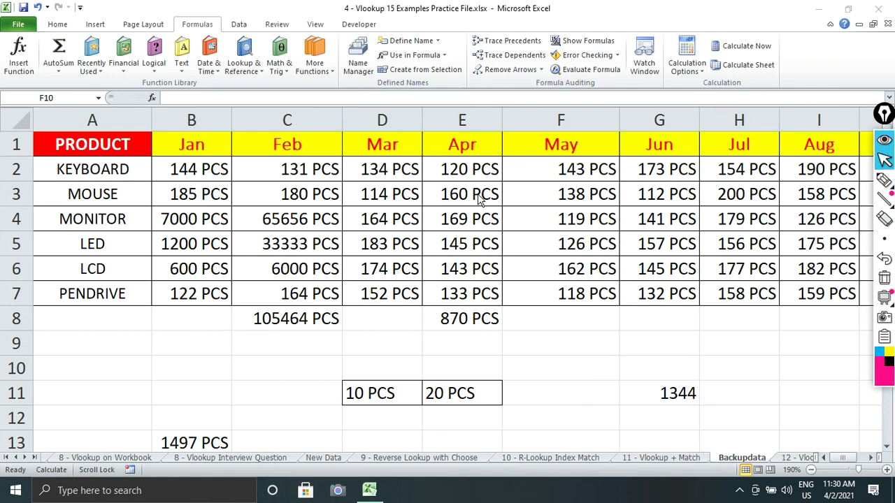